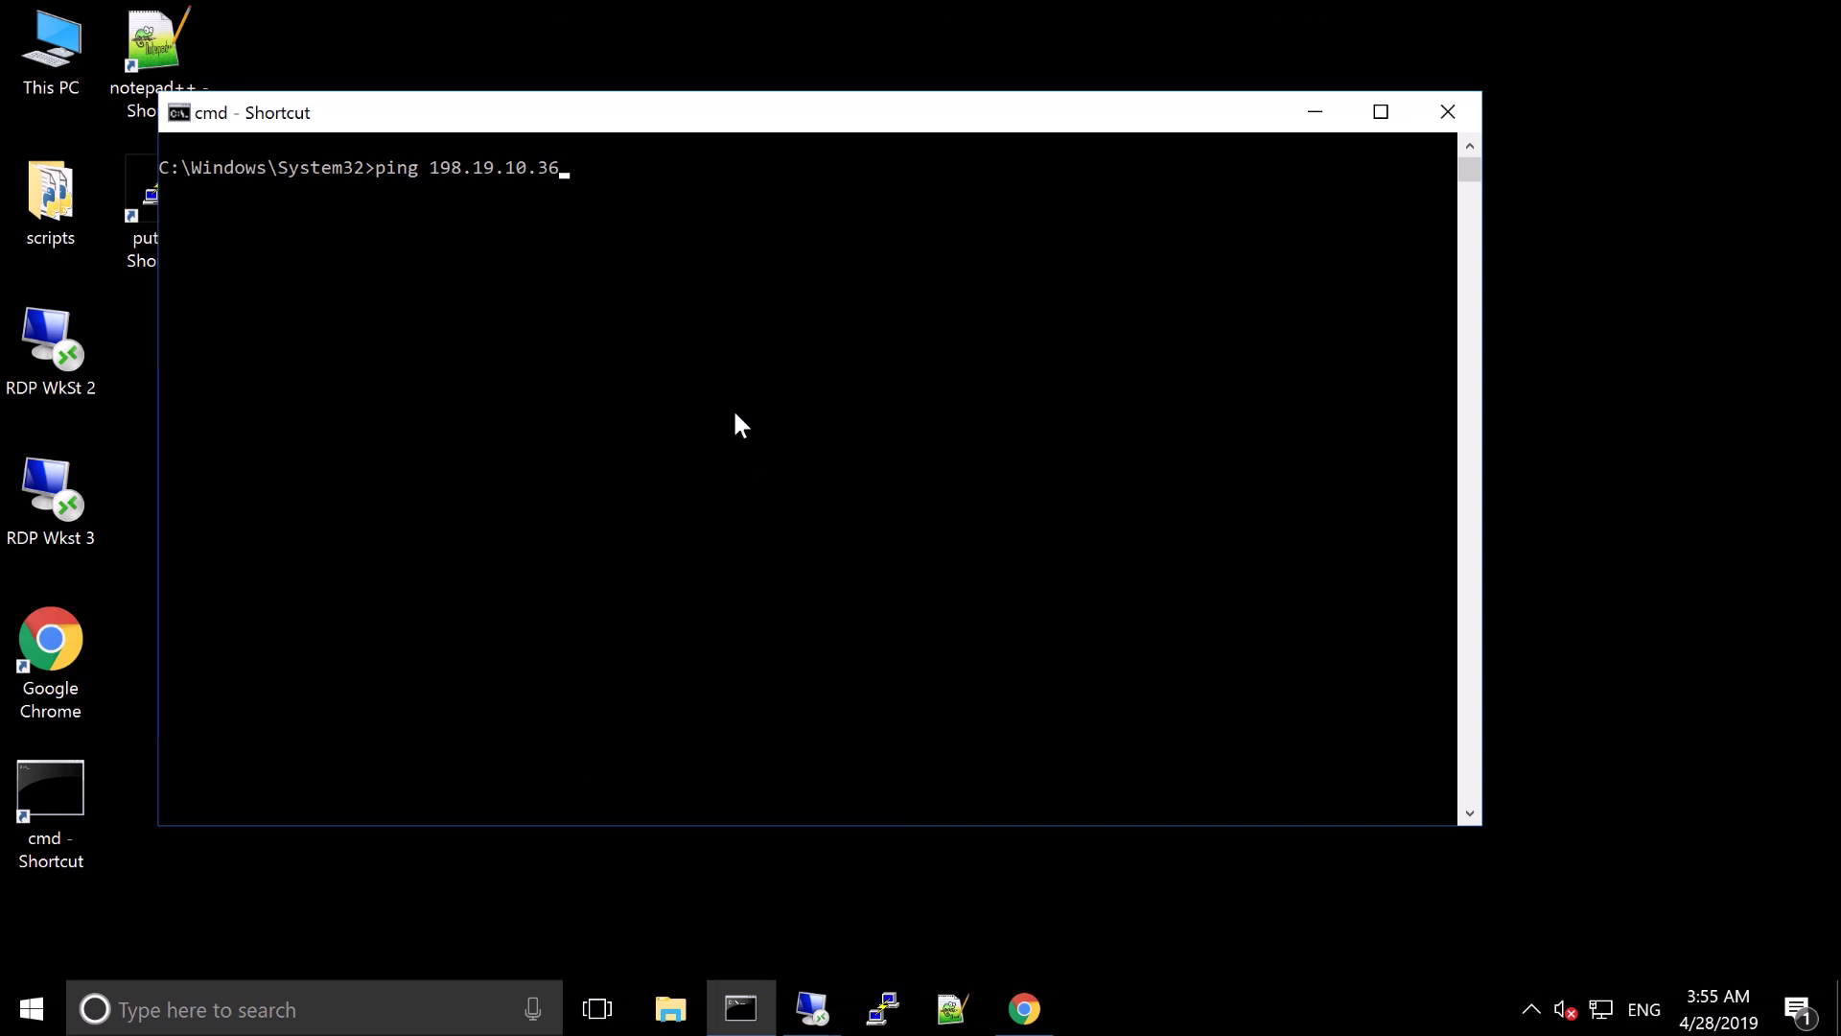
Leave the command ping 198.19.10.36 ready at the Command Prompt
{"action": "left_click", "coordinate": [736, 415]}
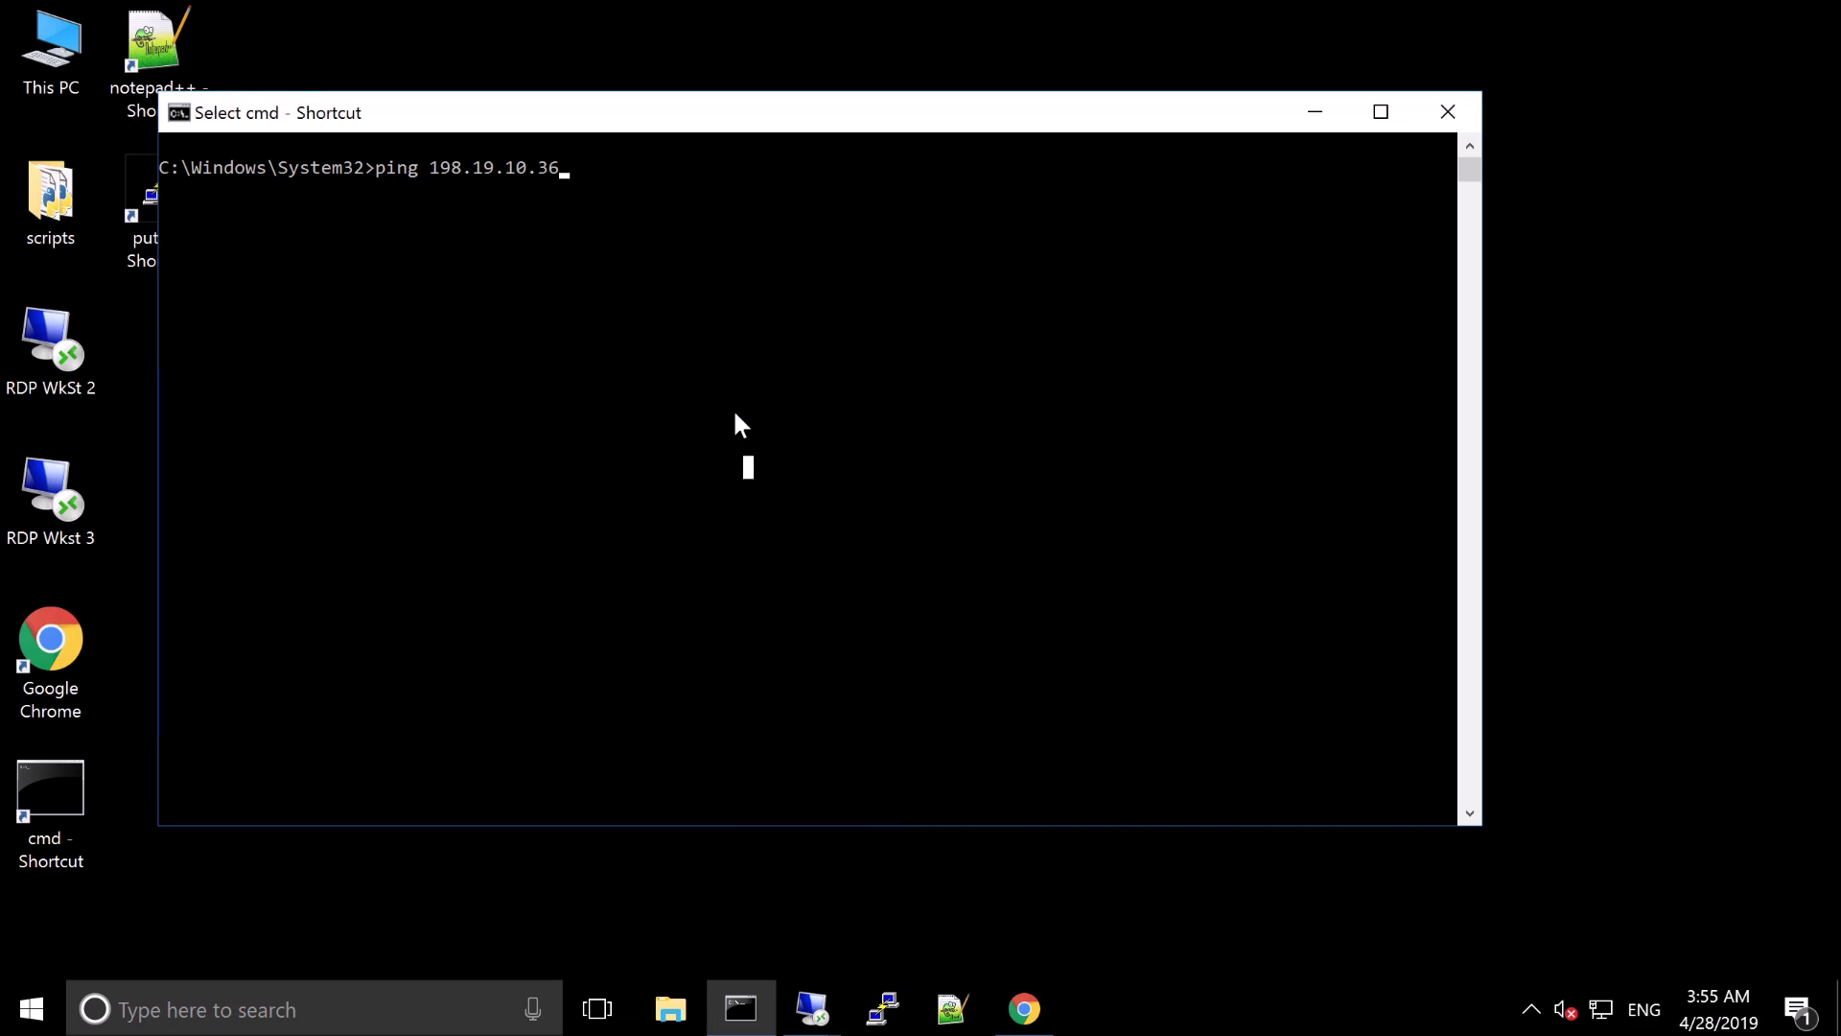
{"action": "key", "text": "Return"}
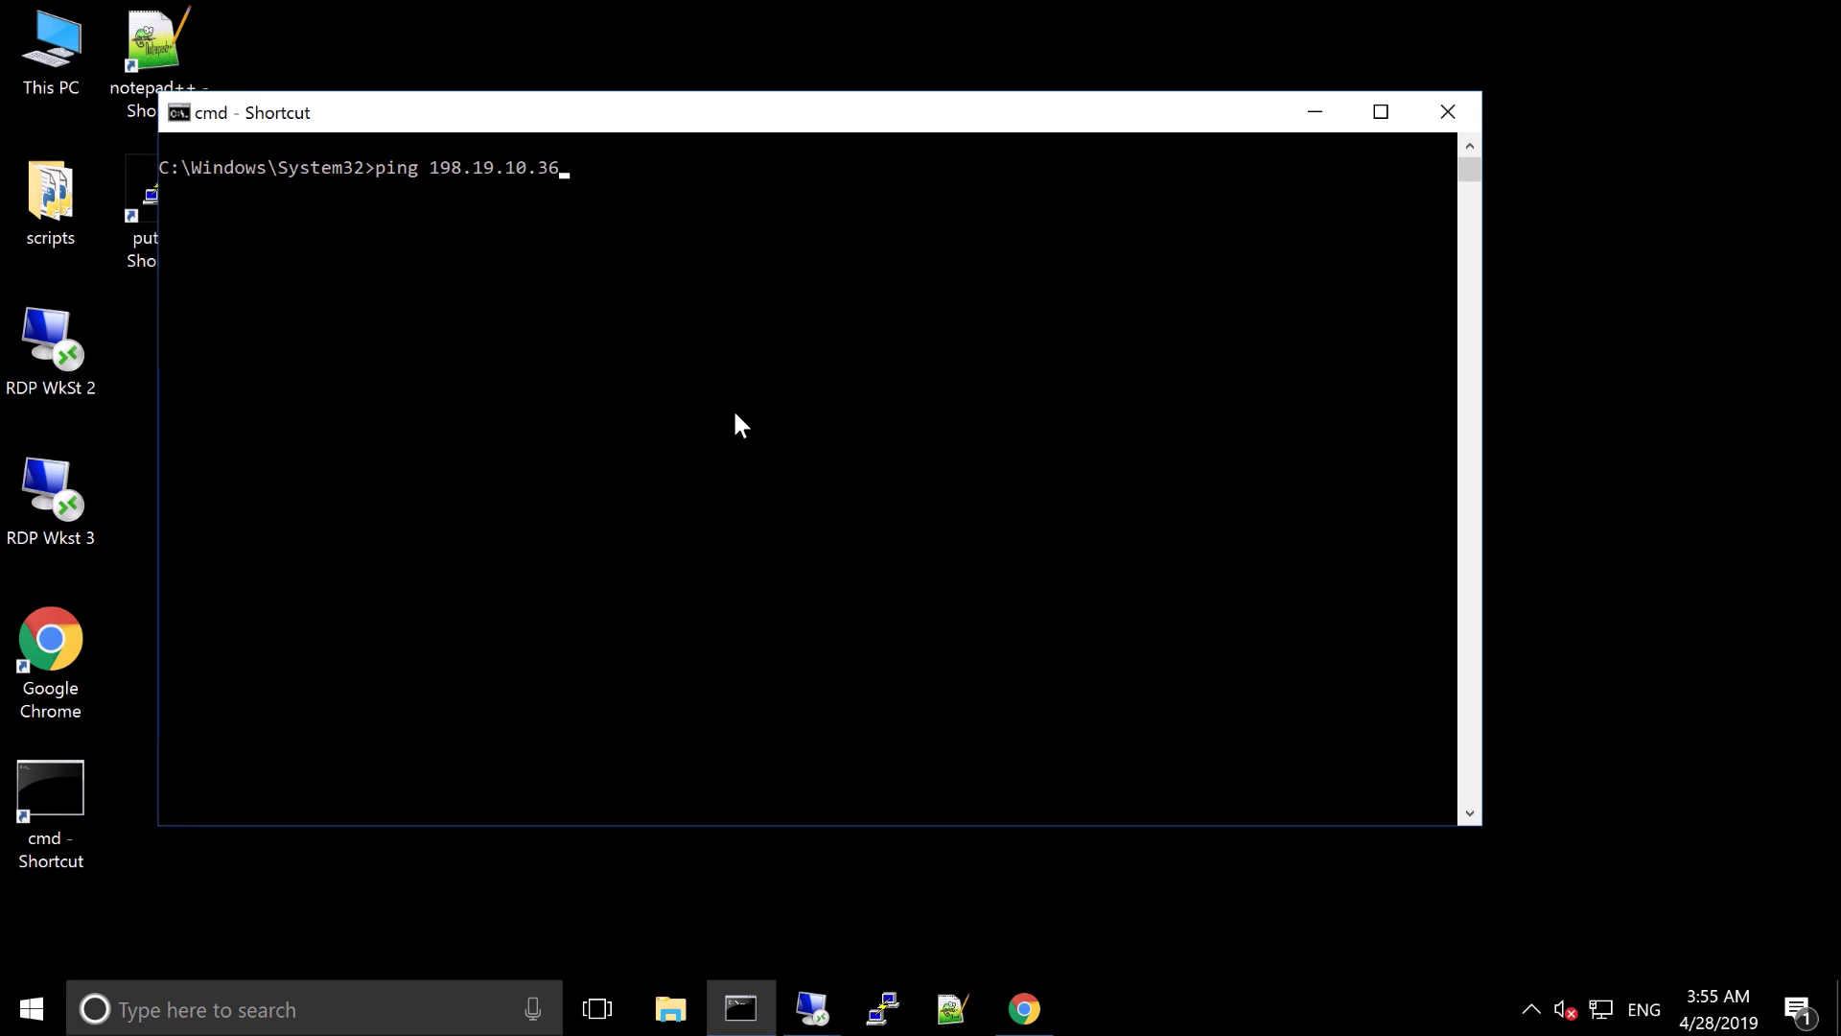
{"action": "left_click", "coordinate": [738, 408]}
Ping 198.19.10.36, then recall the command and edit it to target the second inside network
{"action": "key", "text": "Return"}
{"action": "key", "text": "Return"}
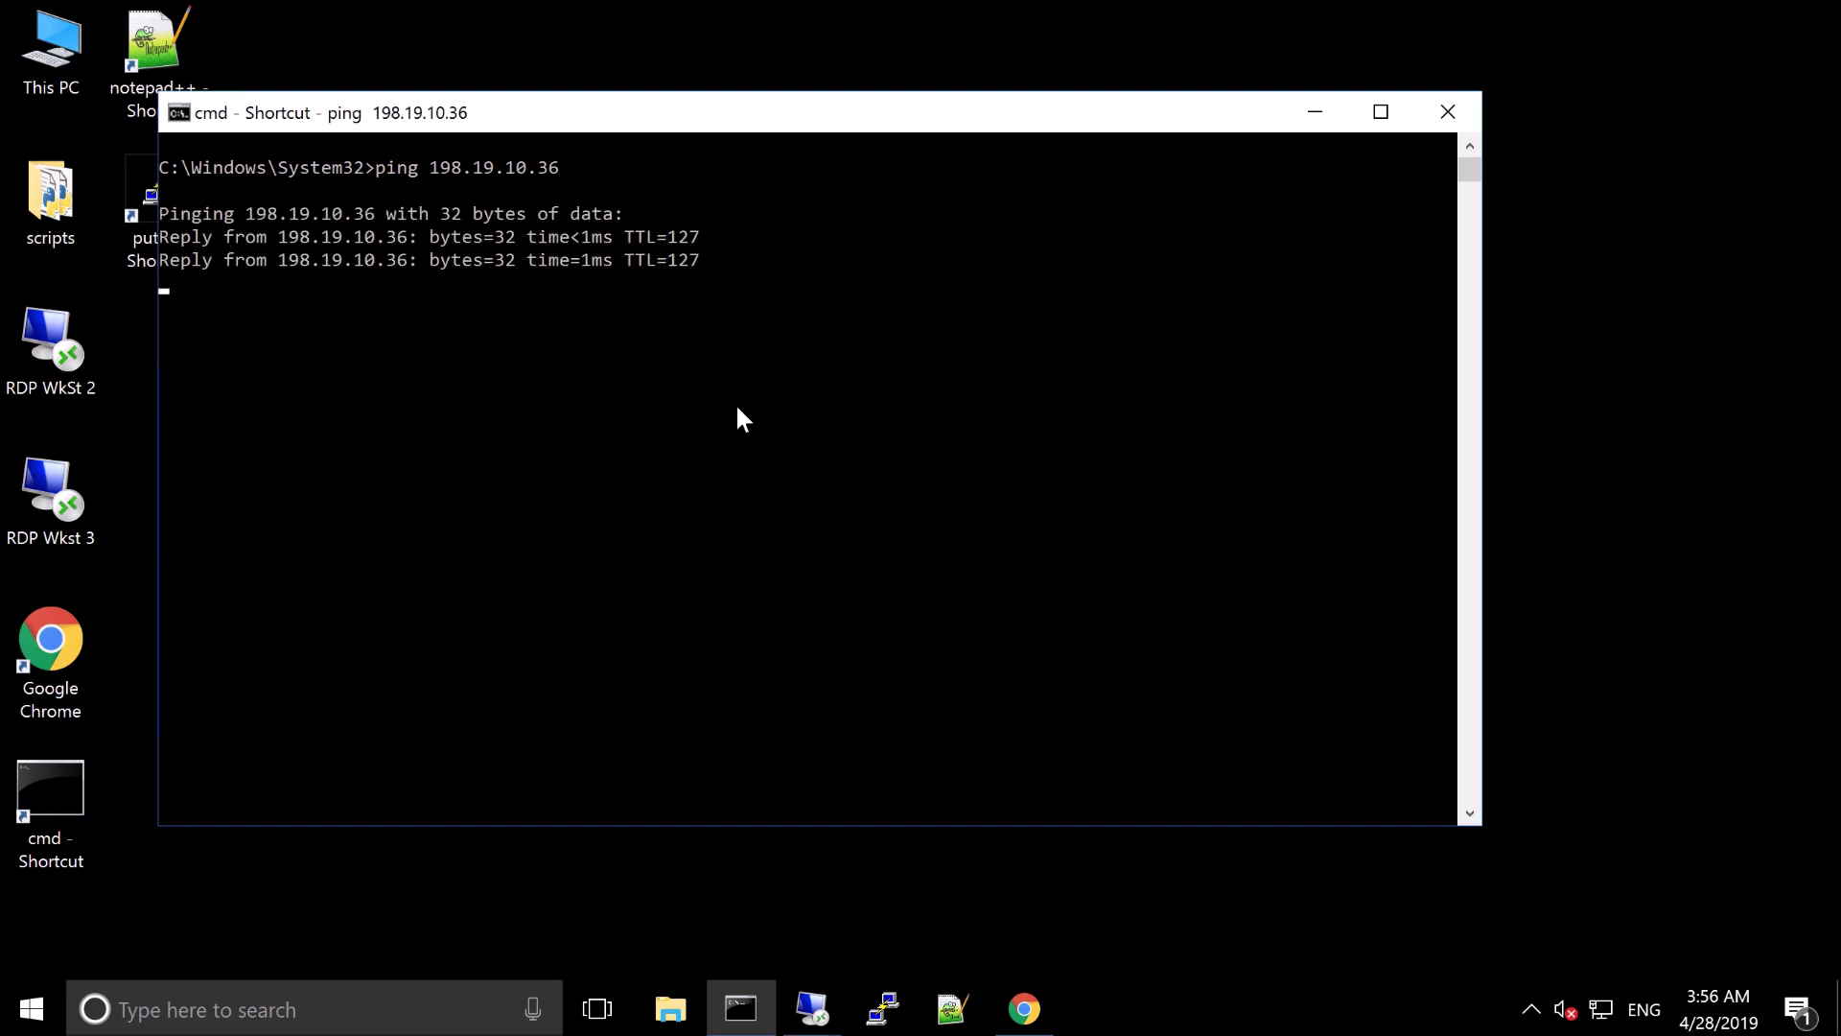
{"action": "key", "text": "Return"}
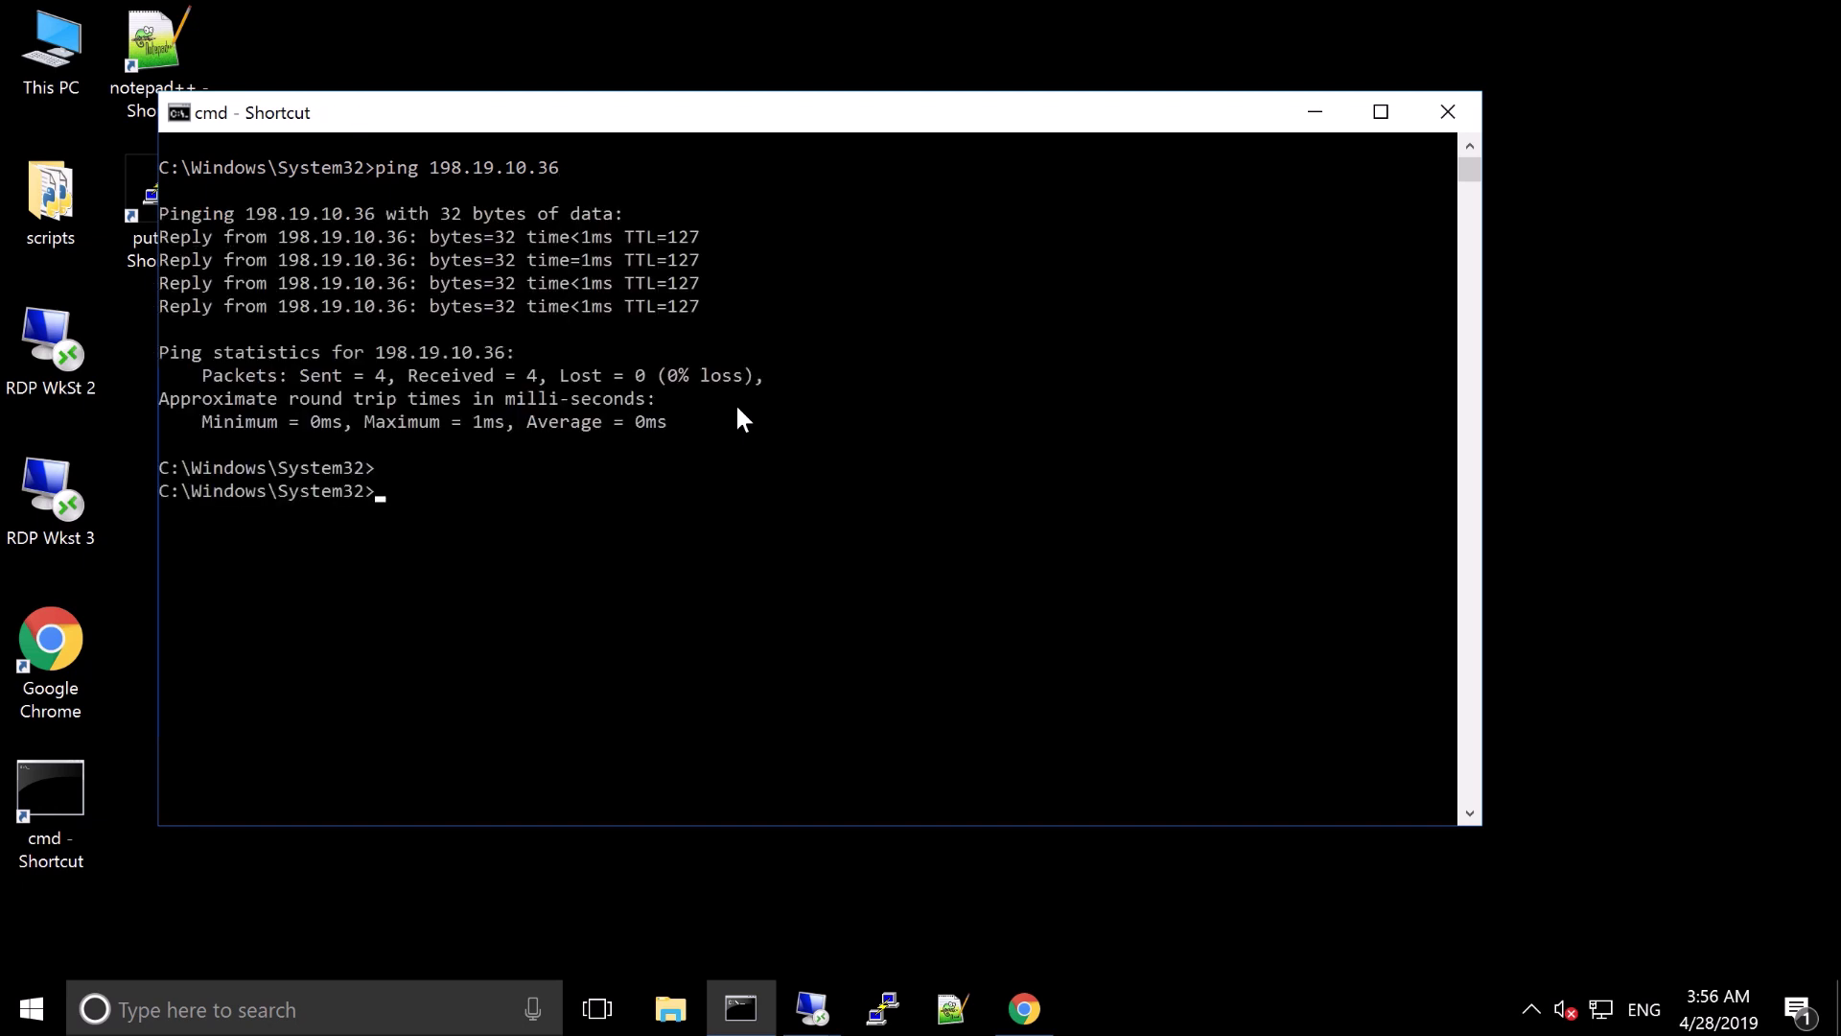
{"action": "key", "text": "Up"}
{"action": "key", "text": "Up"}
{"action": "key", "text": "Up"}
{"action": "key", "text": "Up"}
{"action": "key", "text": "Left"}
{"action": "key", "text": "Left"}
{"action": "key", "text": "Left"}
{"action": "key", "text": "Left"}
{"action": "key", "text": "BackSpace"}
{"action": "type", "text": "2"}
{"action": "key", "text": "Return"}
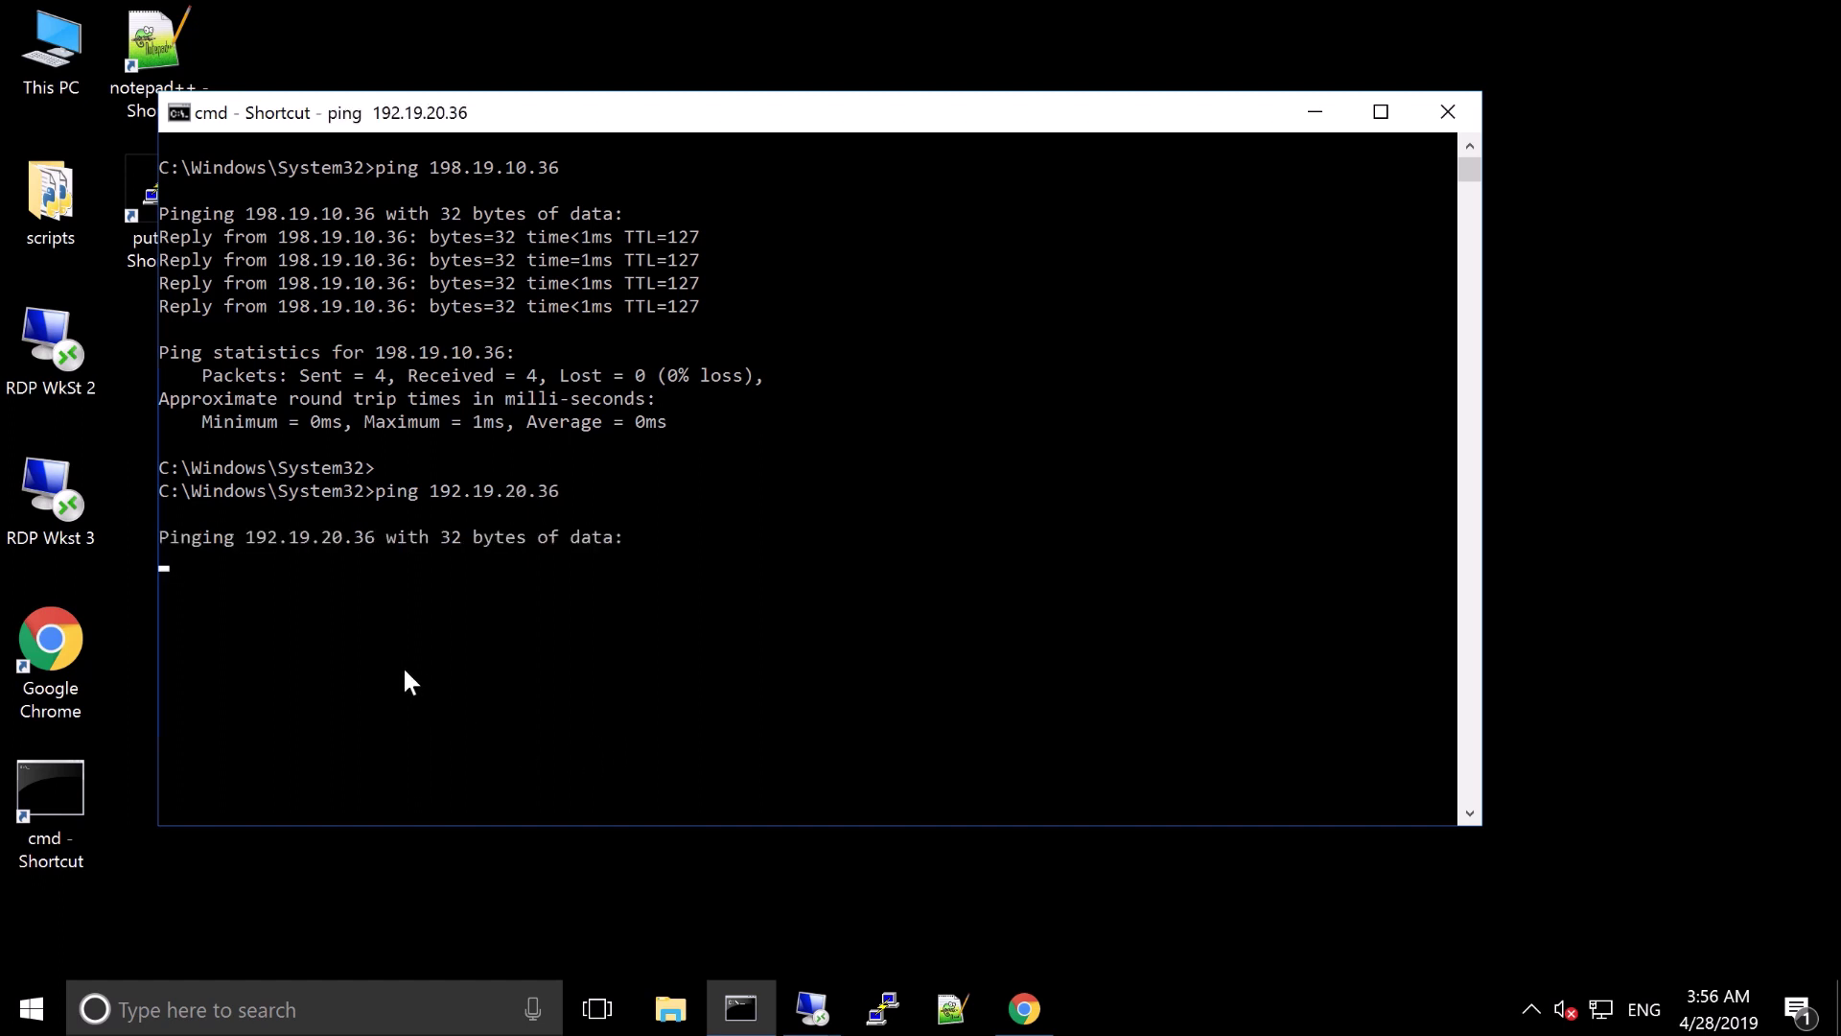
Stop the timed-out ping to 192.19.20.36 and ping the corrected address 198.19.20.36
{"action": "left_click", "coordinate": [497, 637]}
{"action": "right_click", "coordinate": [497, 637]}
{"action": "key", "text": "ctrl+c"}
{"action": "key", "text": "Up"}
{"action": "key", "text": "Left"}
{"action": "key", "text": "Left"}
{"action": "key", "text": "Left"}
{"action": "key", "text": "Left"}
{"action": "key", "text": "Left"}
{"action": "key", "text": "Left"}
{"action": "key", "text": "Left"}
{"action": "key", "text": "Left"}
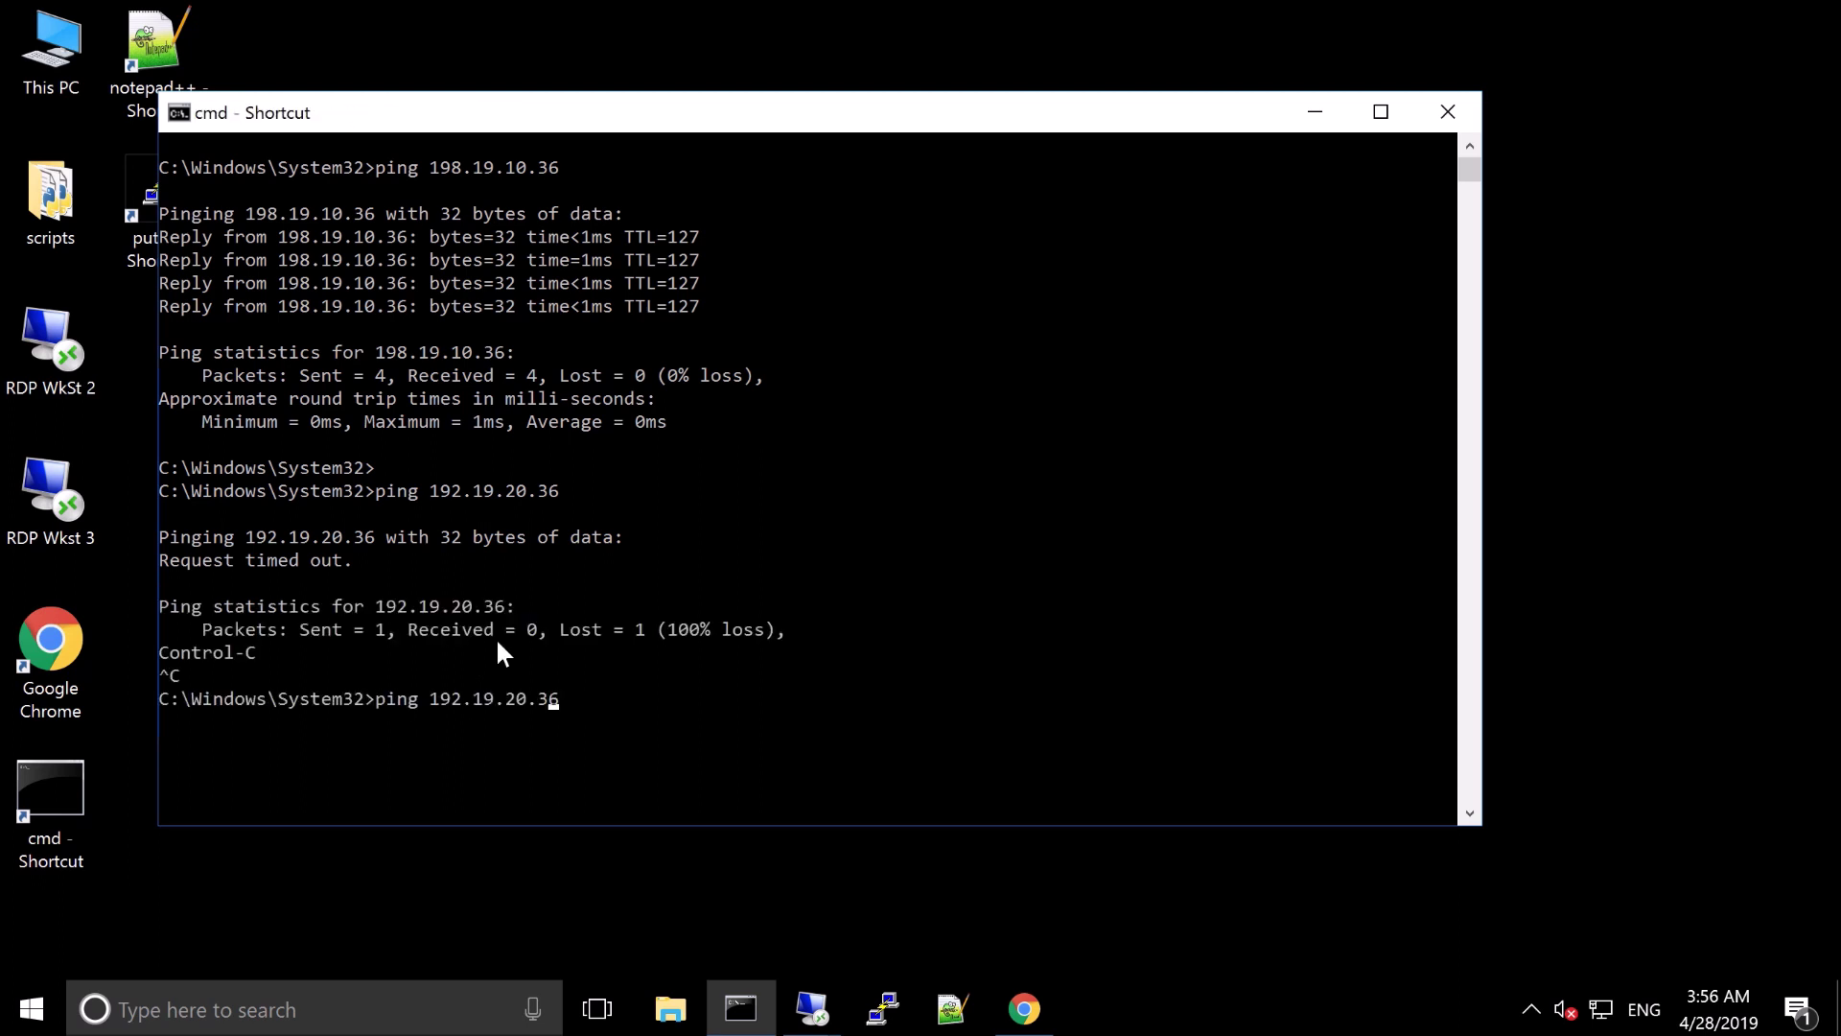
{"action": "key", "text": "Left"}
{"action": "key", "text": "Left"}
{"action": "key", "text": "Left"}
{"action": "key", "text": "Right"}
{"action": "key", "text": "Delete"}
{"action": "type", "text": "8"}
{"action": "key", "text": "Return"}
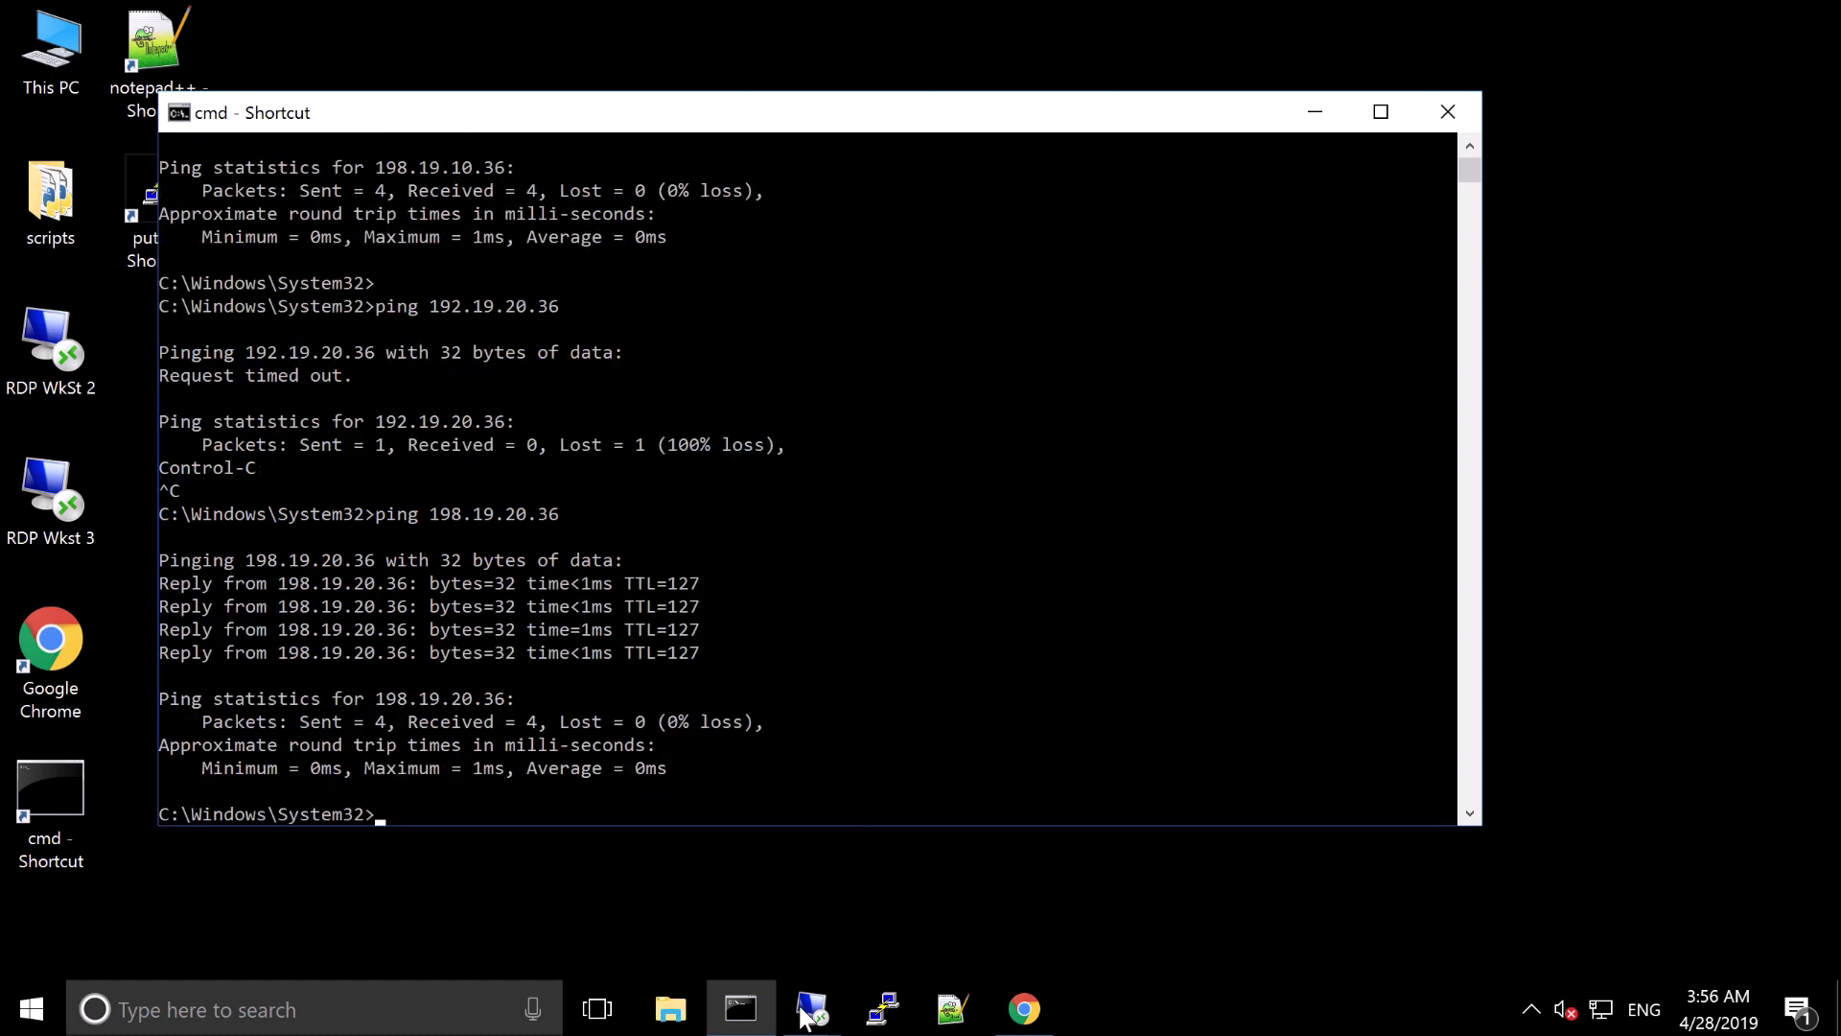
Start the 35000-byte Ping Wkstn1 loaded ping on workstation 2, then minimize that session
{"action": "mouse_move", "coordinate": [816, 1023]}
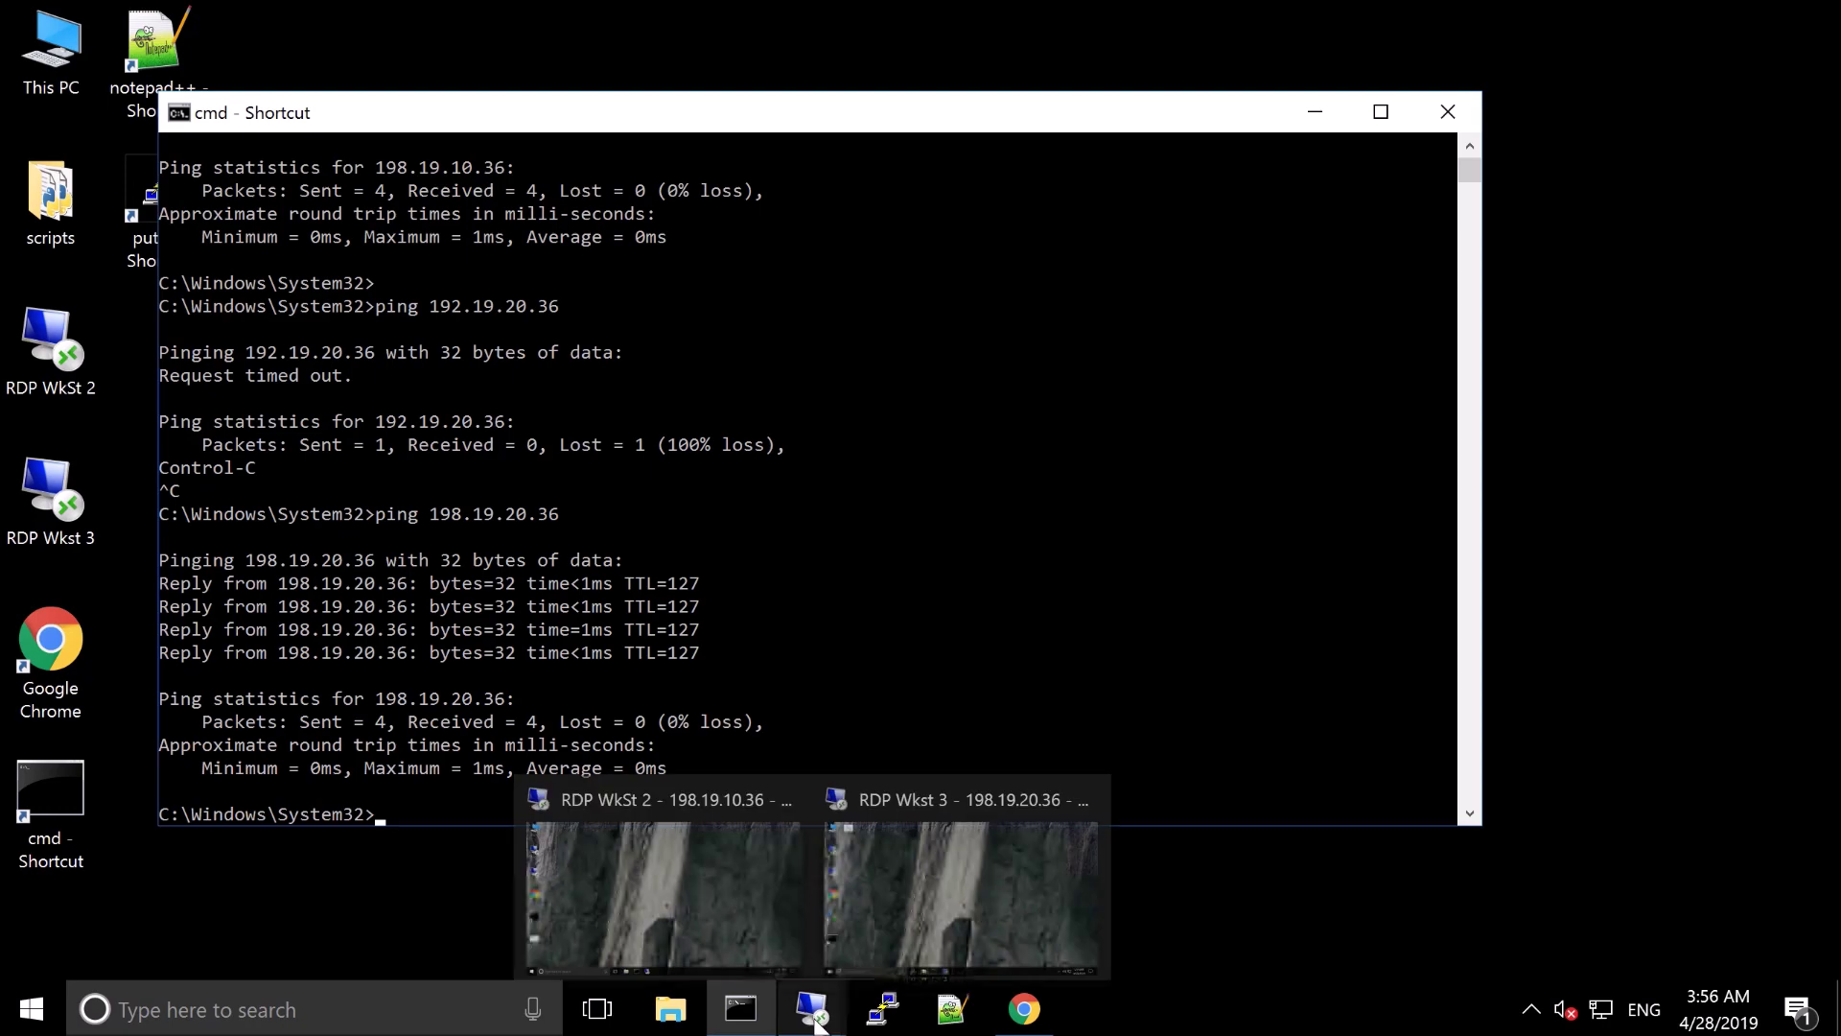
{"action": "left_click", "coordinate": [708, 896]}
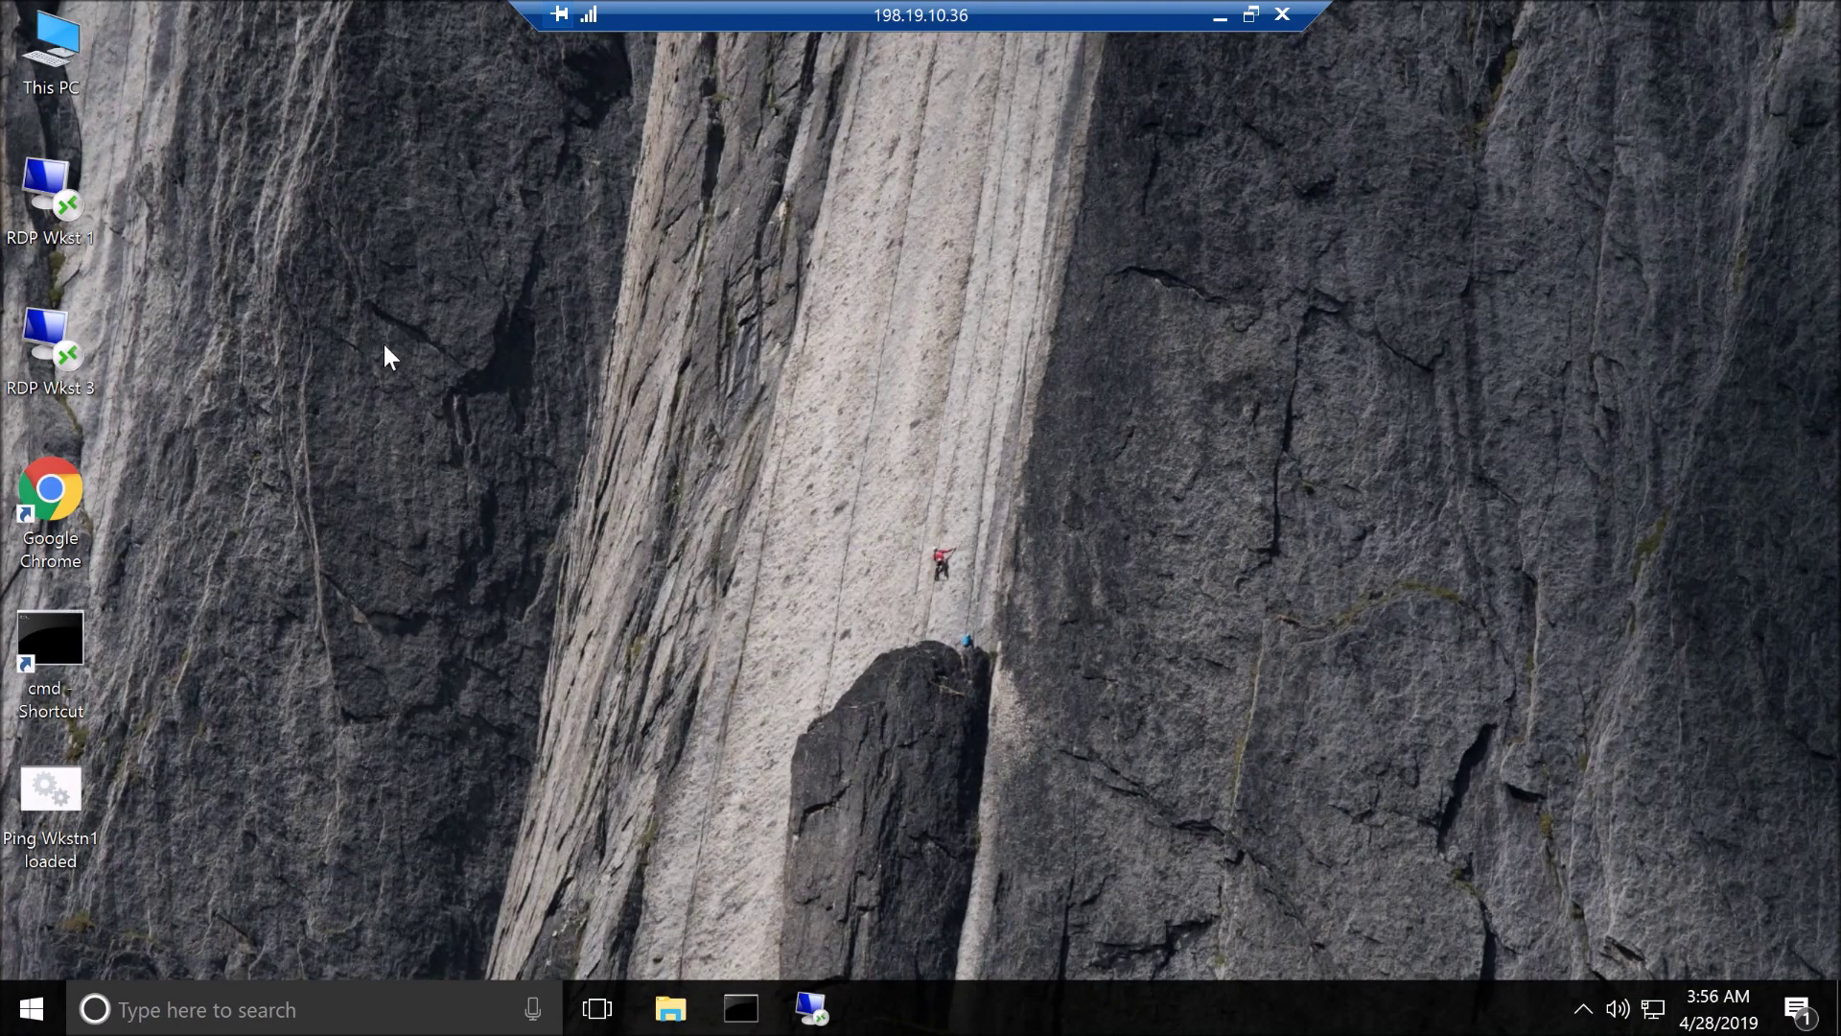
{"action": "double_click", "coordinate": [59, 792]}
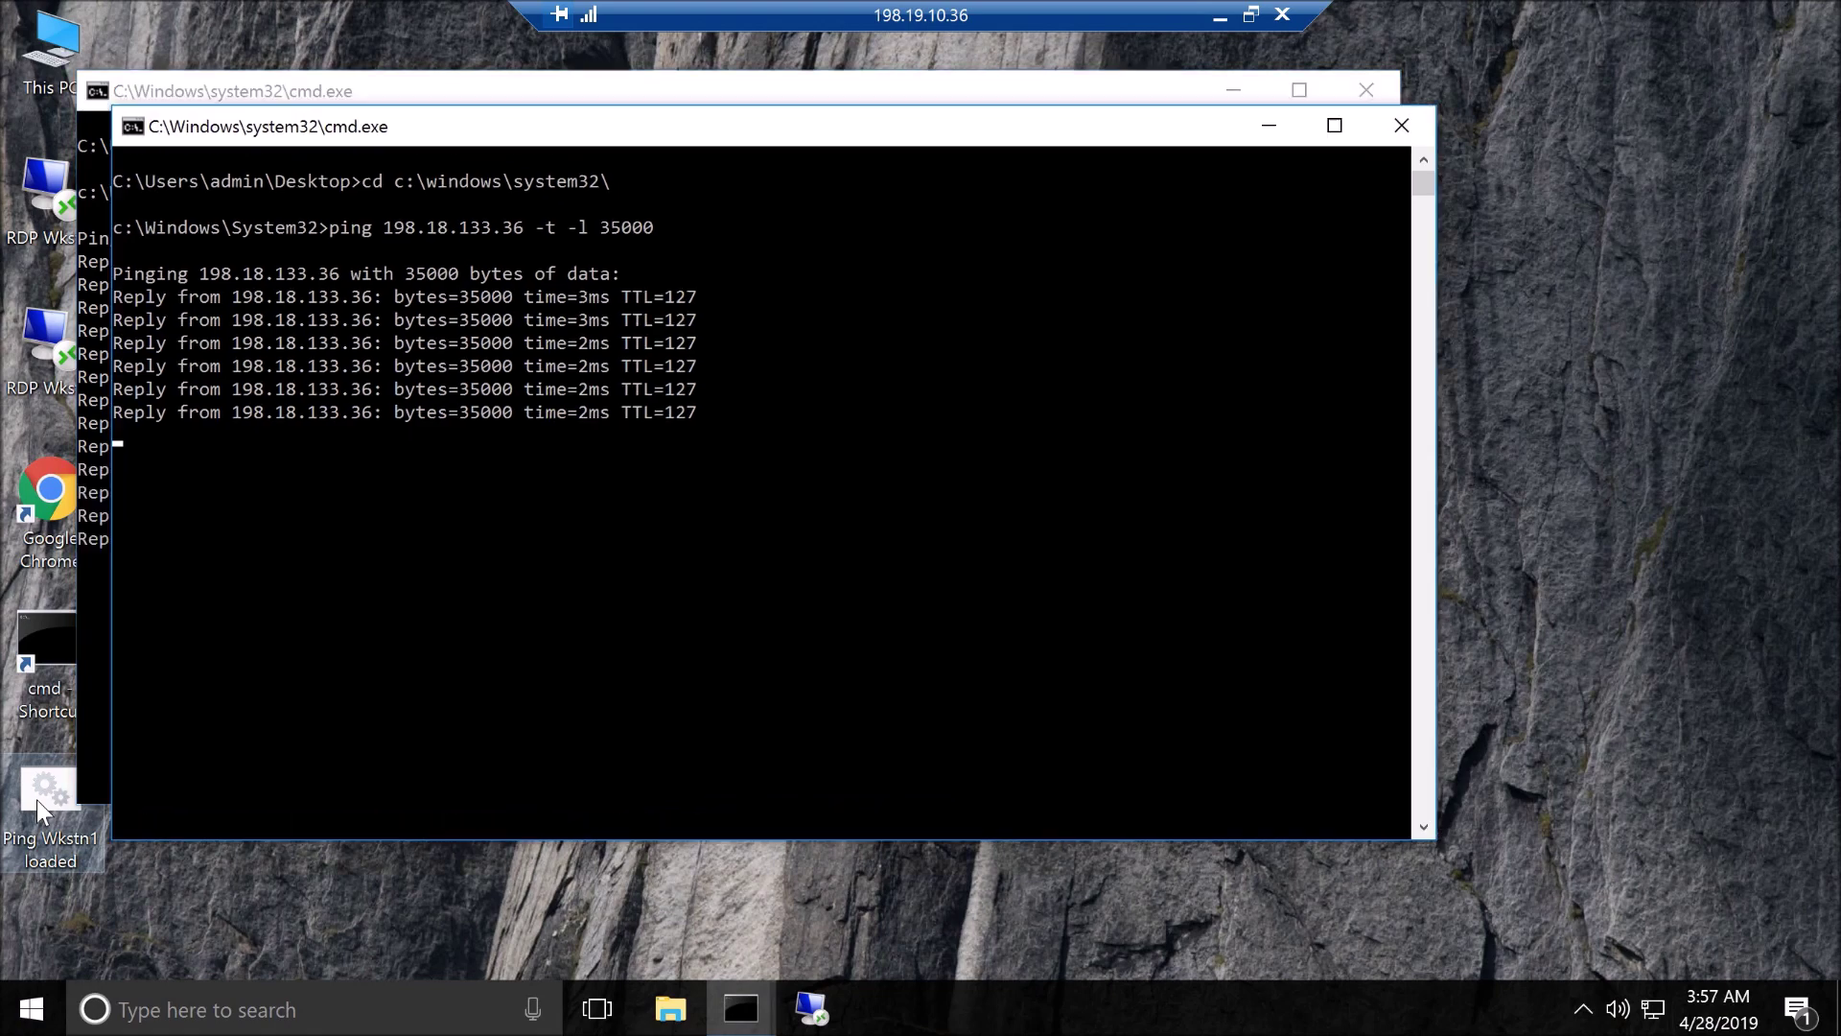
{"action": "left_click", "coordinate": [36, 800]}
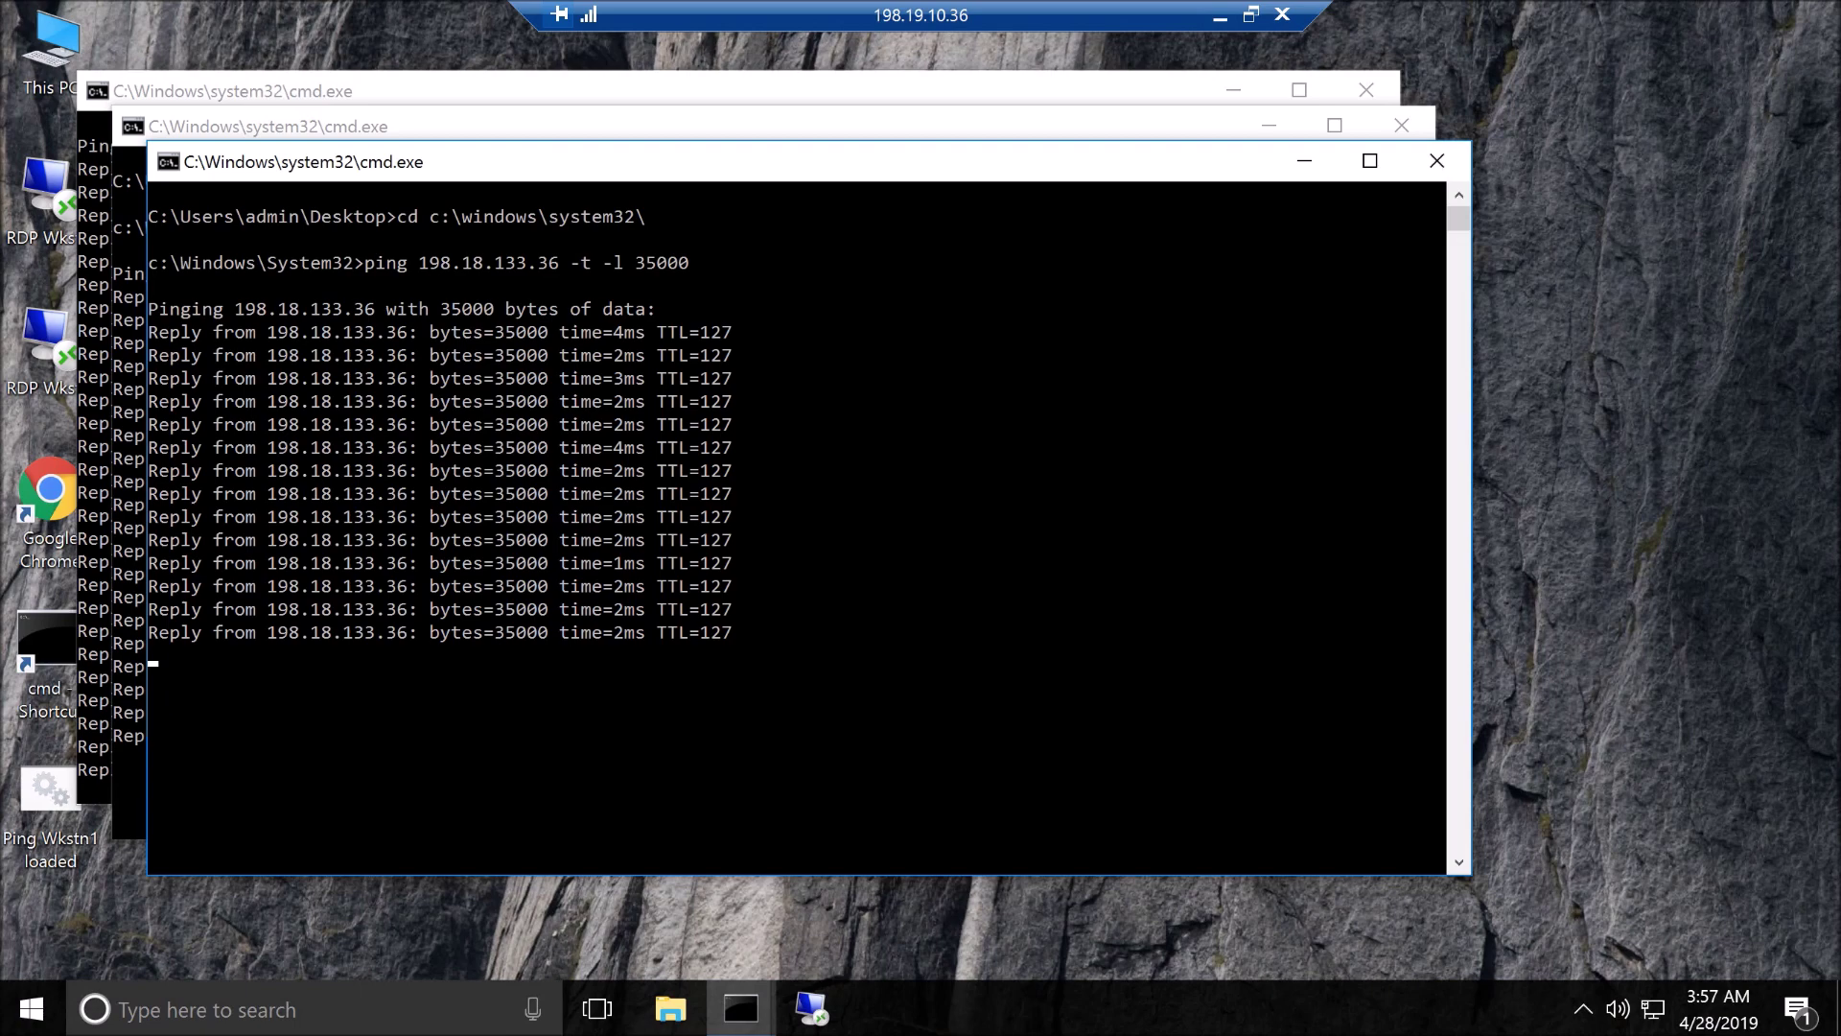
{"action": "left_click", "coordinate": [1220, 16]}
{"action": "mouse_move", "coordinate": [812, 1007]}
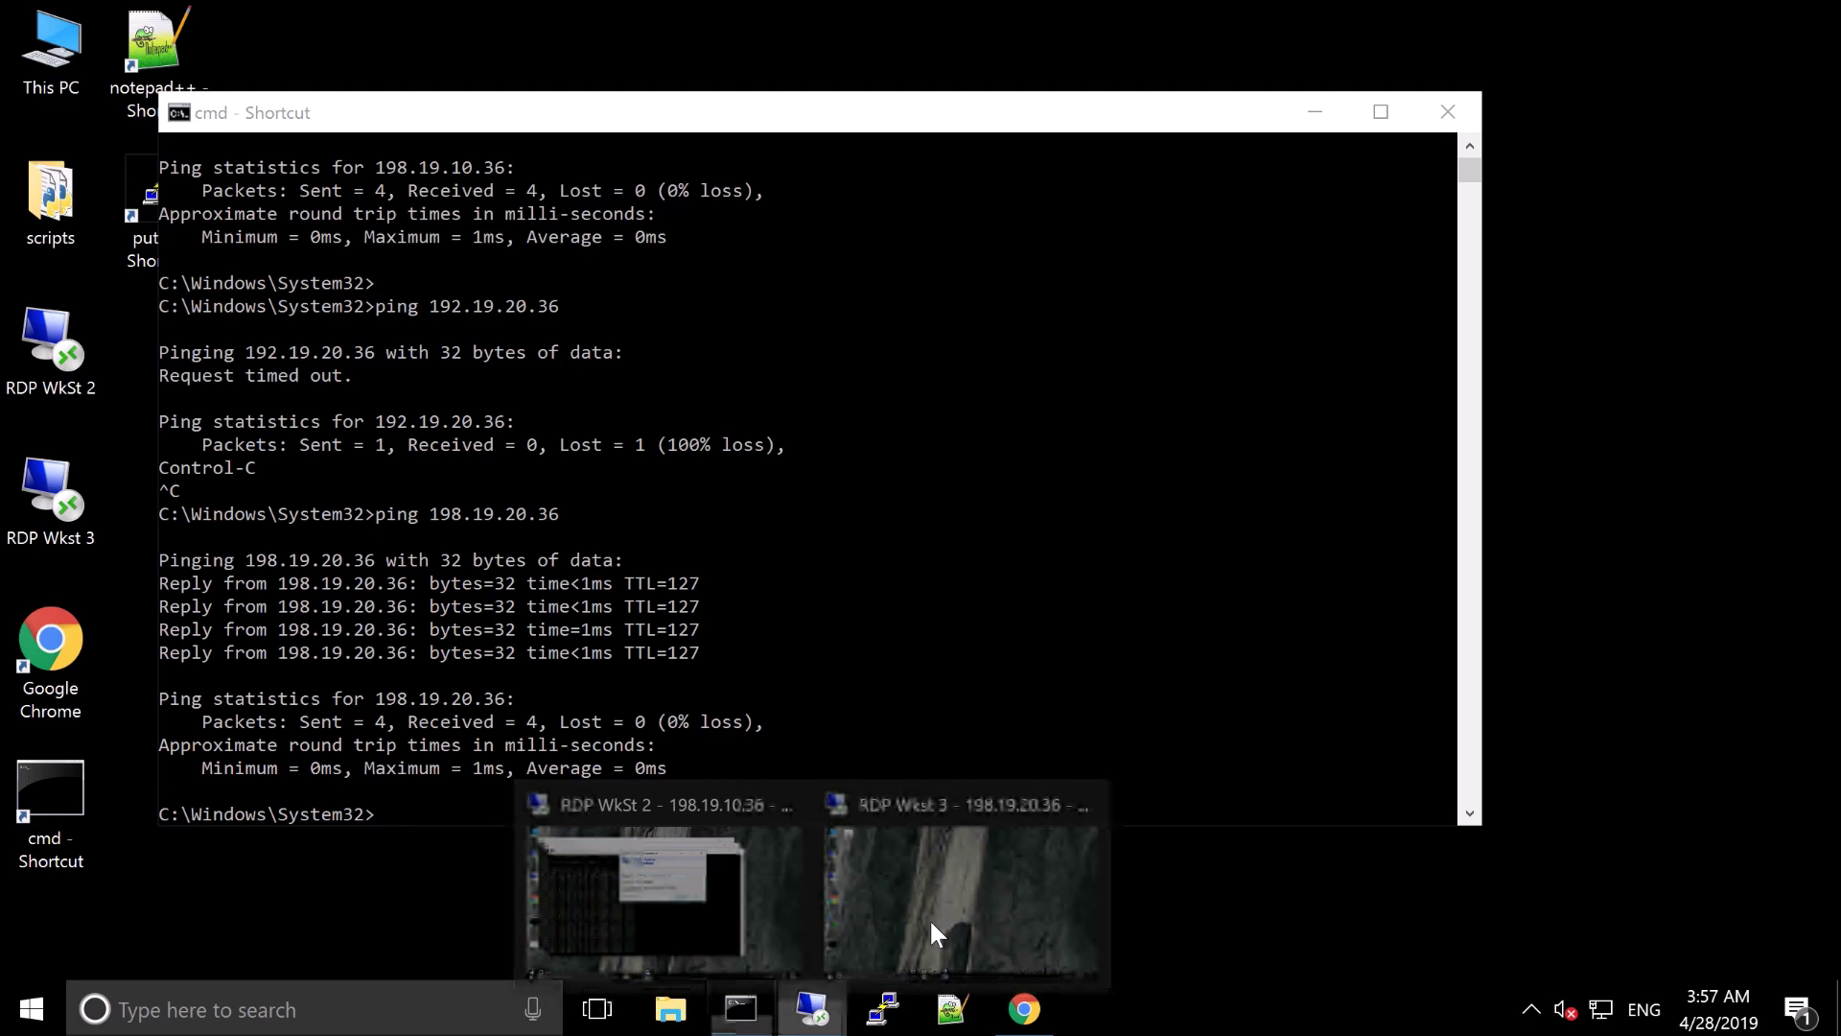
Bring up the workstation 3 session at 198.19.20.36, pinging 198.18.133.36 with 64-byte packets
{"action": "left_click", "coordinate": [931, 924]}
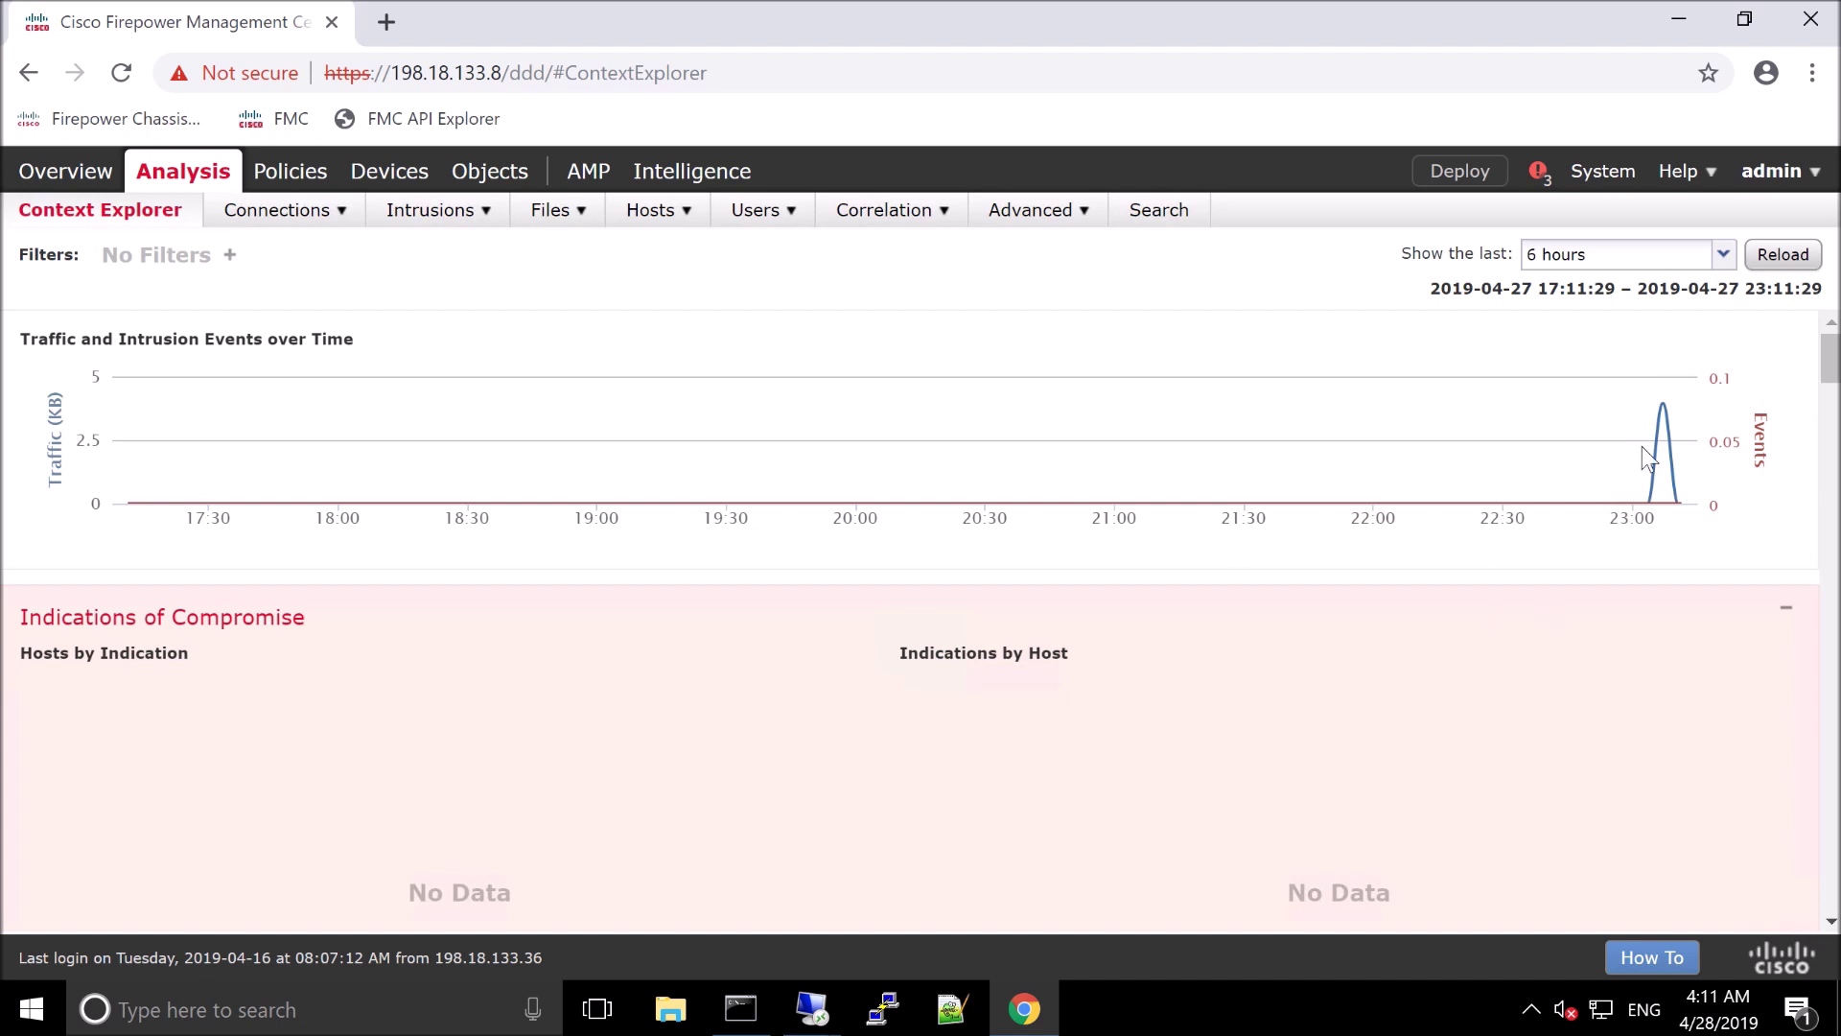
Inspect the Context Explorer traffic peak of about 3.95 KB just after 23:00
{"action": "mouse_move", "coordinate": [1664, 416]}
View Connection Events with two allowed HTTP connections to 72.21.91.29, then launch PuTTY
{"action": "mouse_move", "coordinate": [308, 211]}
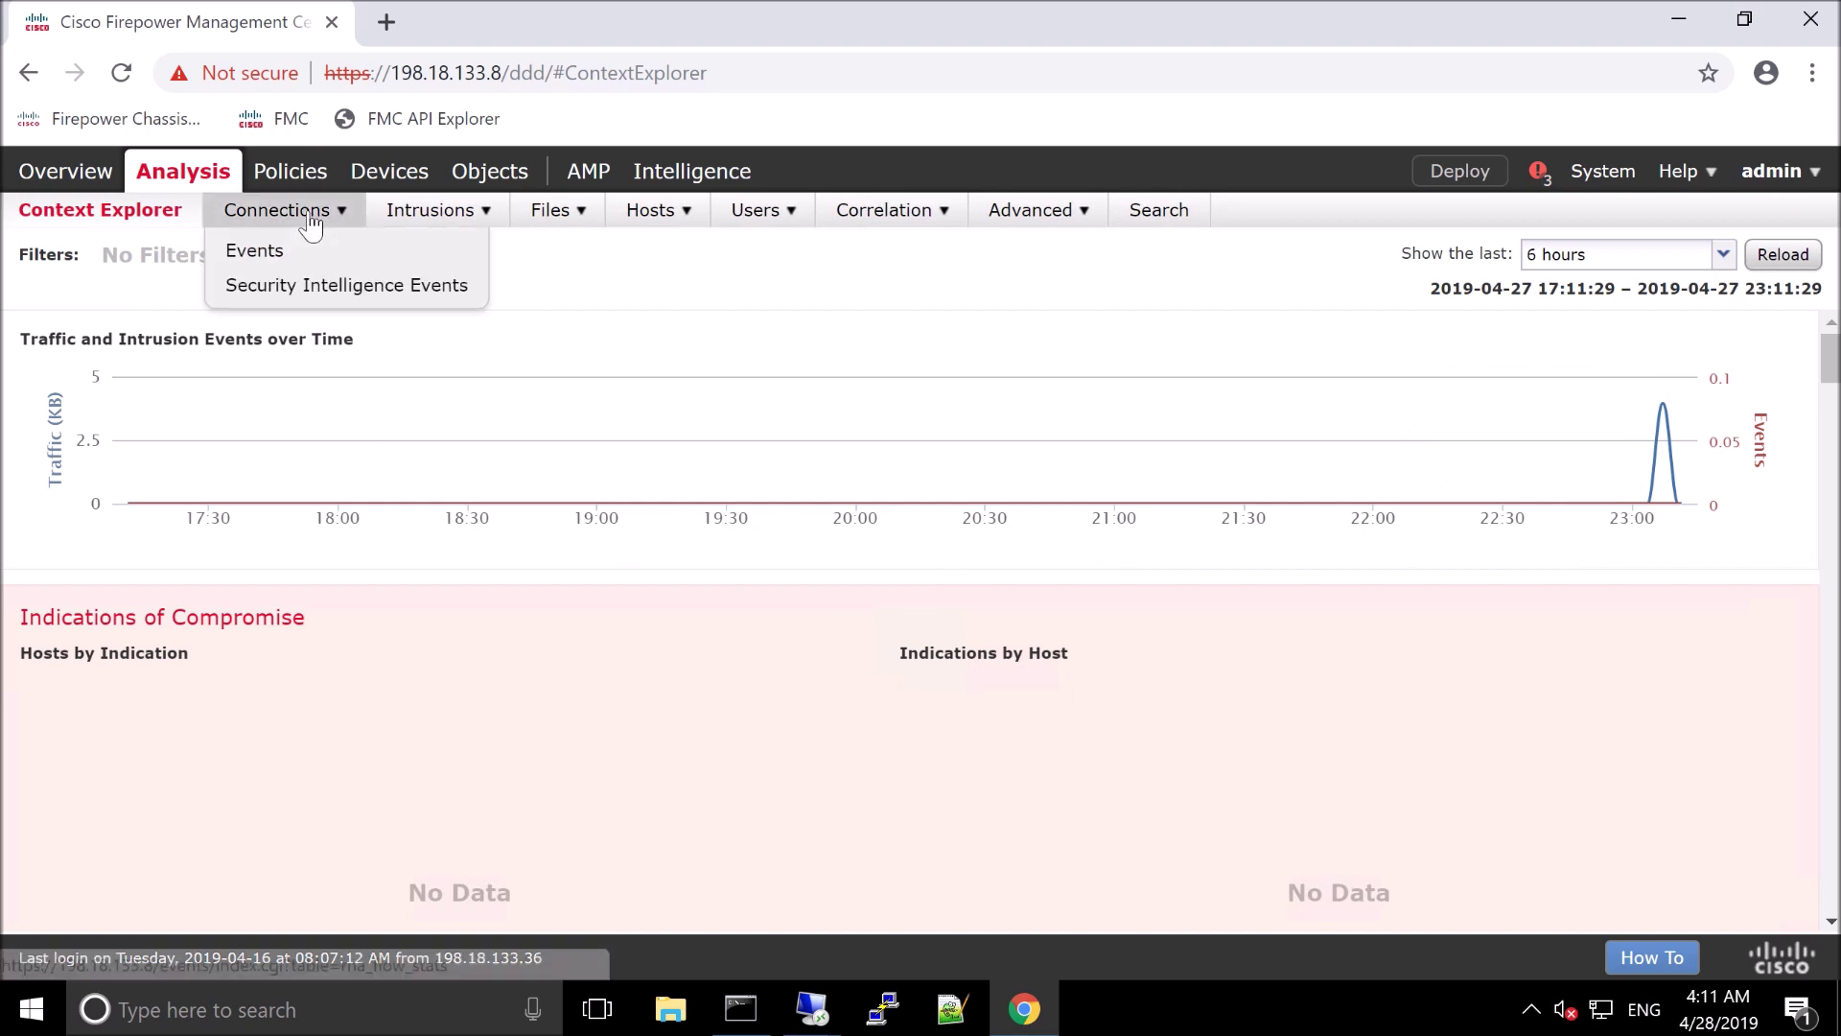
{"action": "left_click", "coordinate": [270, 264]}
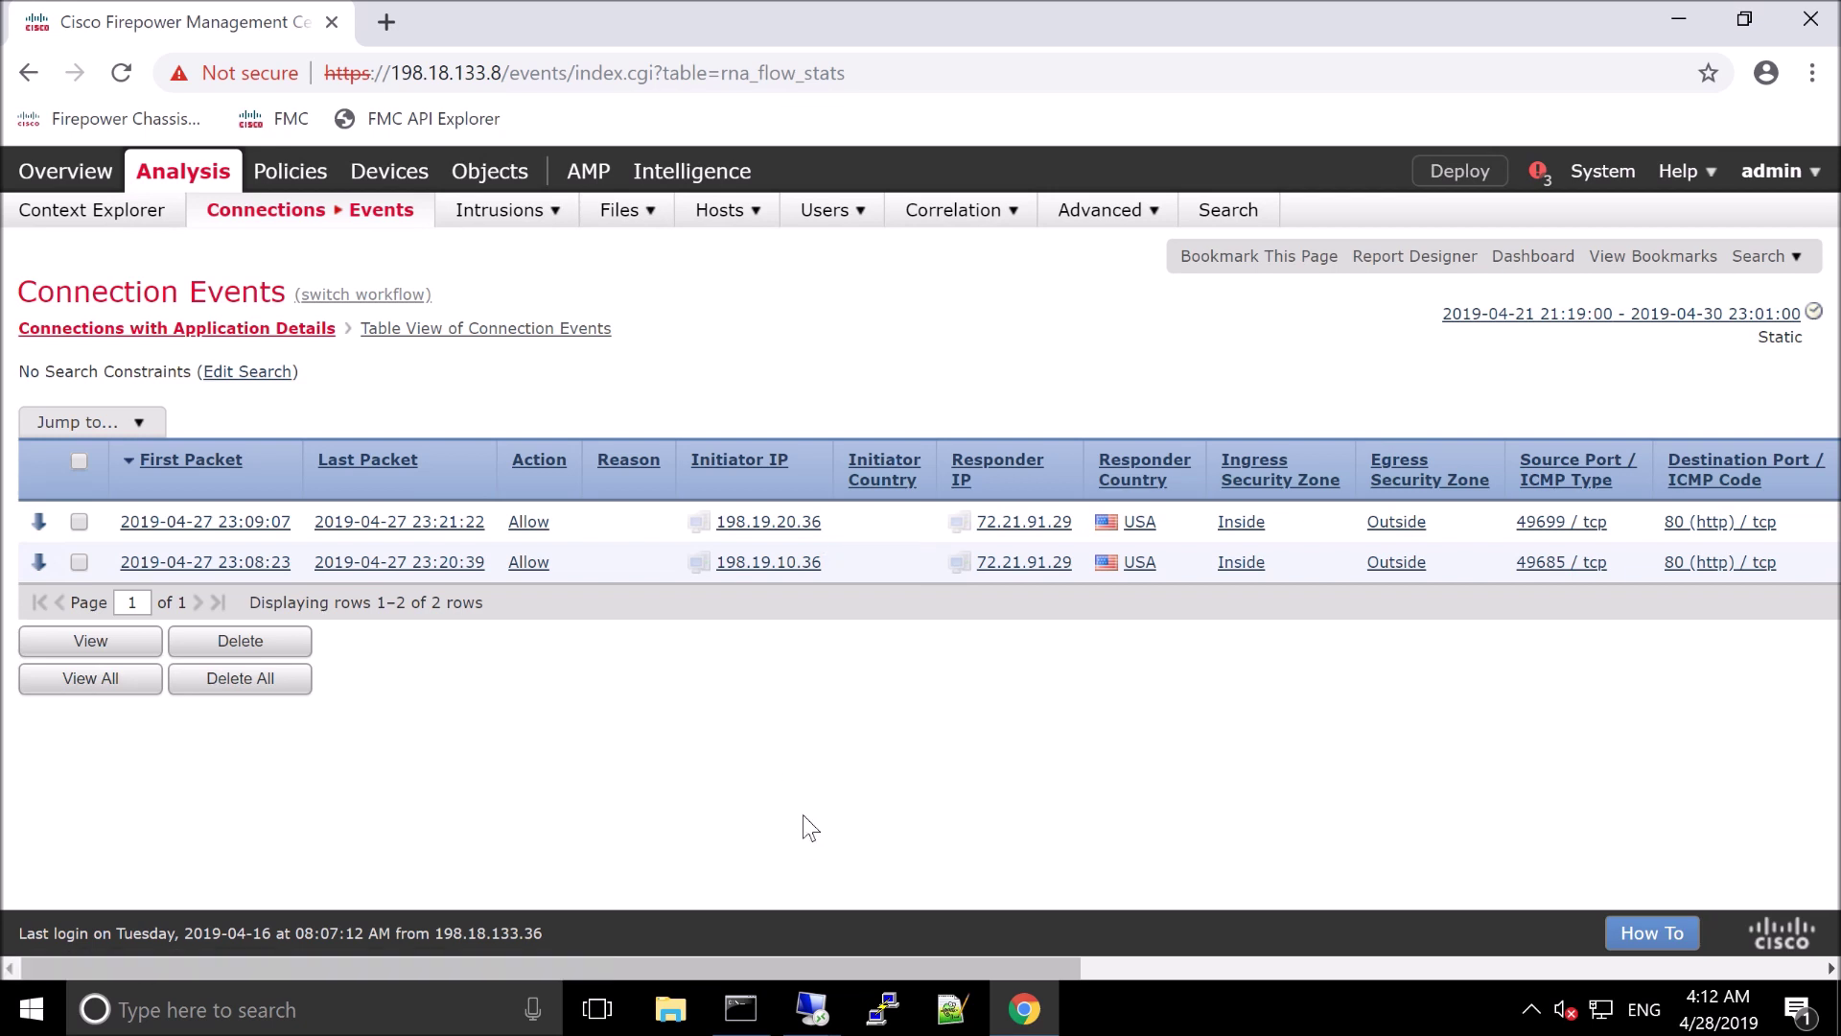
{"action": "left_click", "coordinate": [884, 1016]}
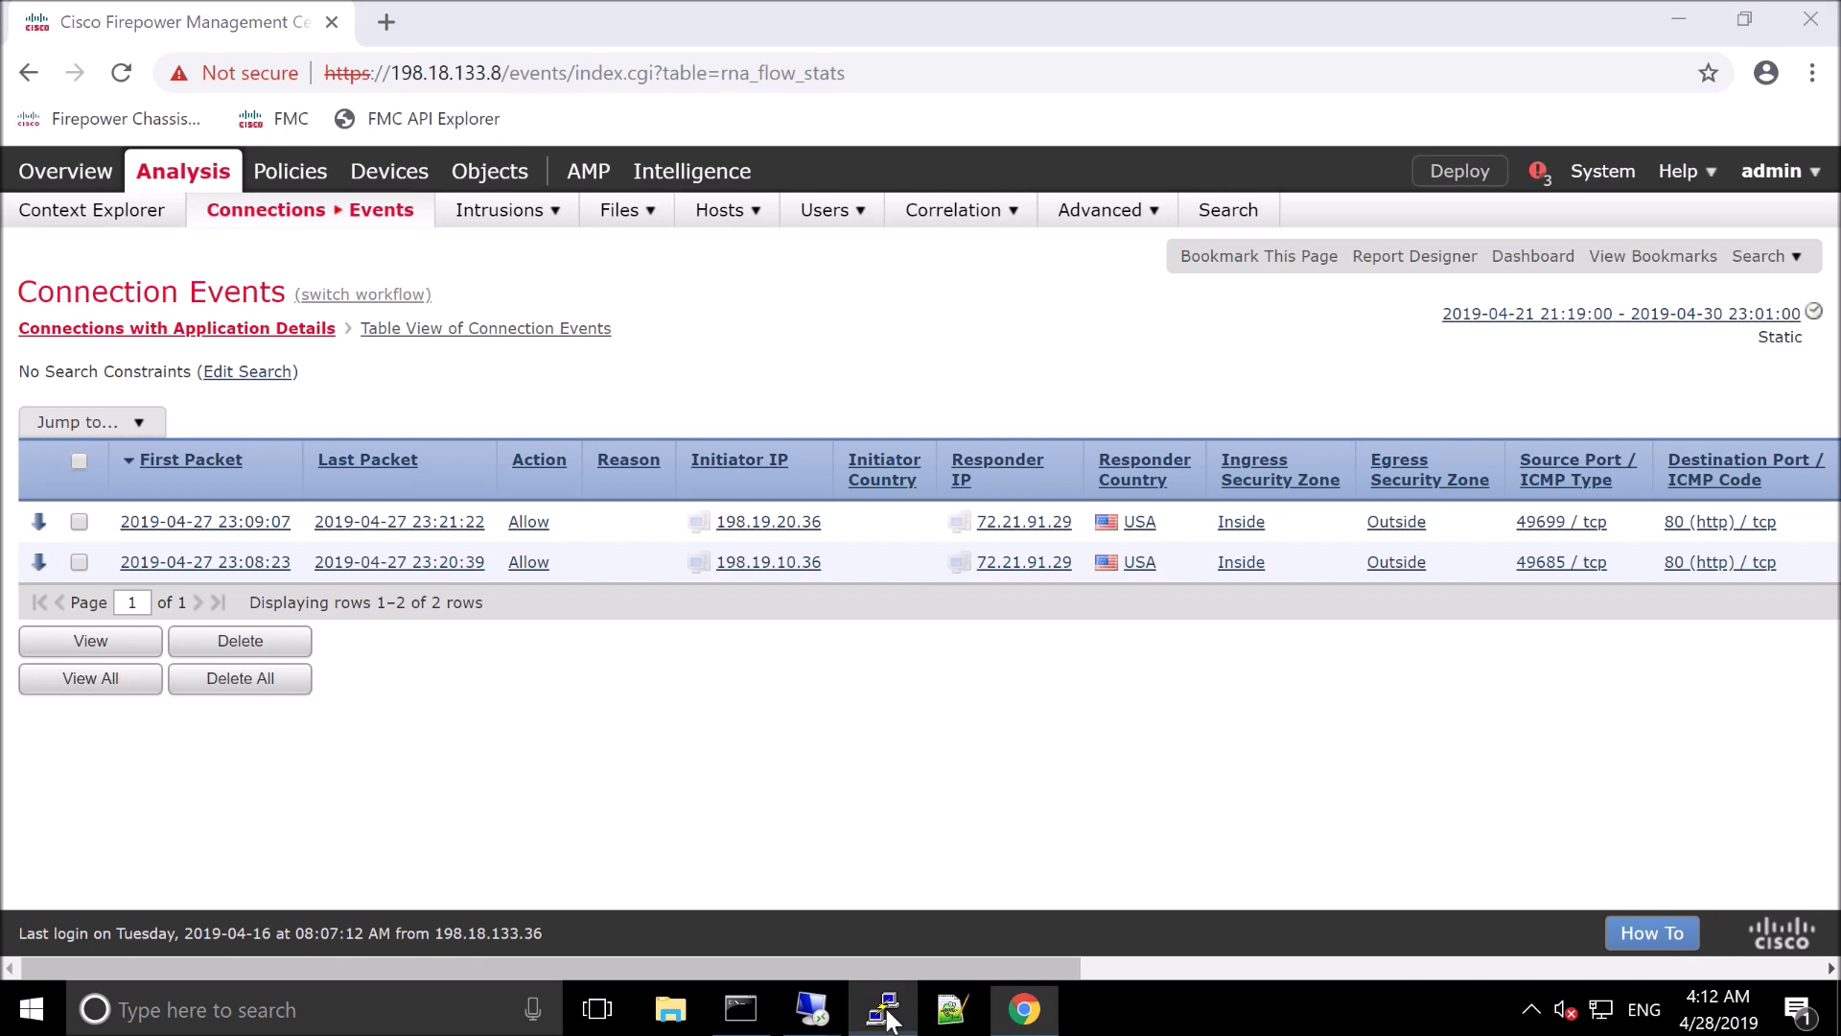
{"action": "left_click", "coordinate": [888, 1017]}
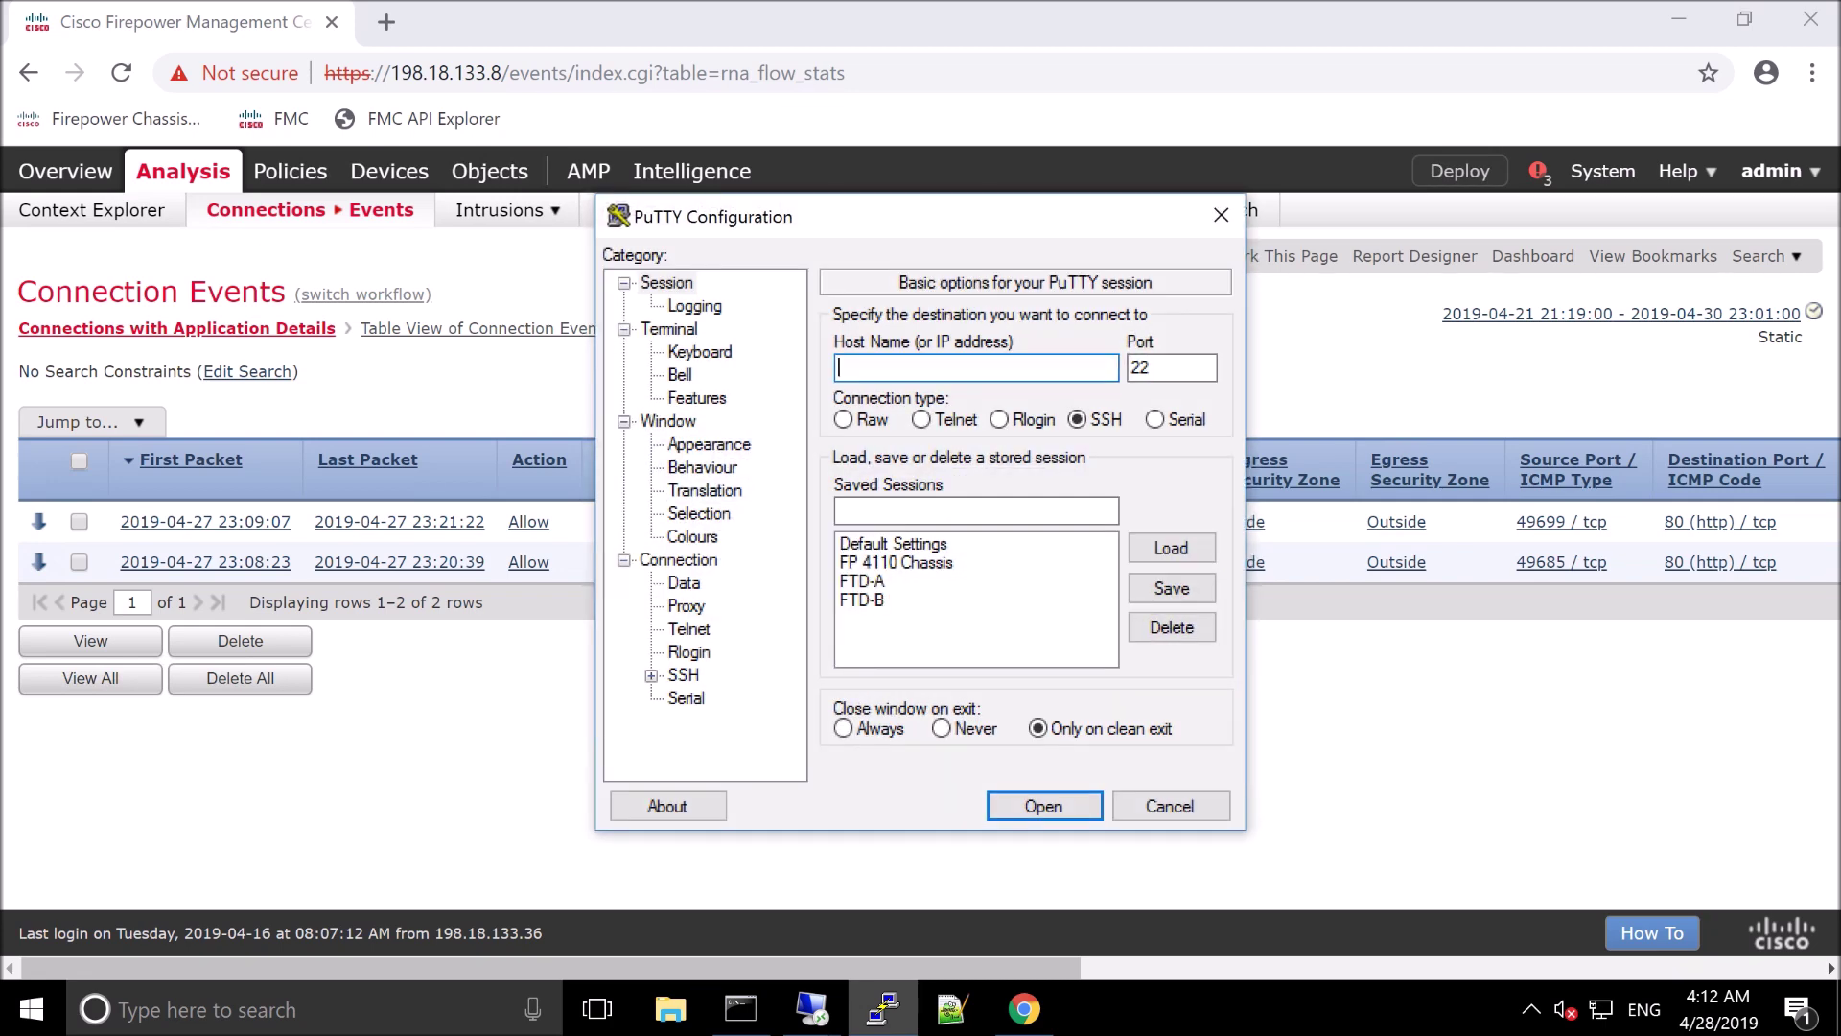
SSH into saved session FTD-A at 198.18.133.11 with the admin credentials, then start a new session
{"action": "left_click", "coordinate": [875, 581]}
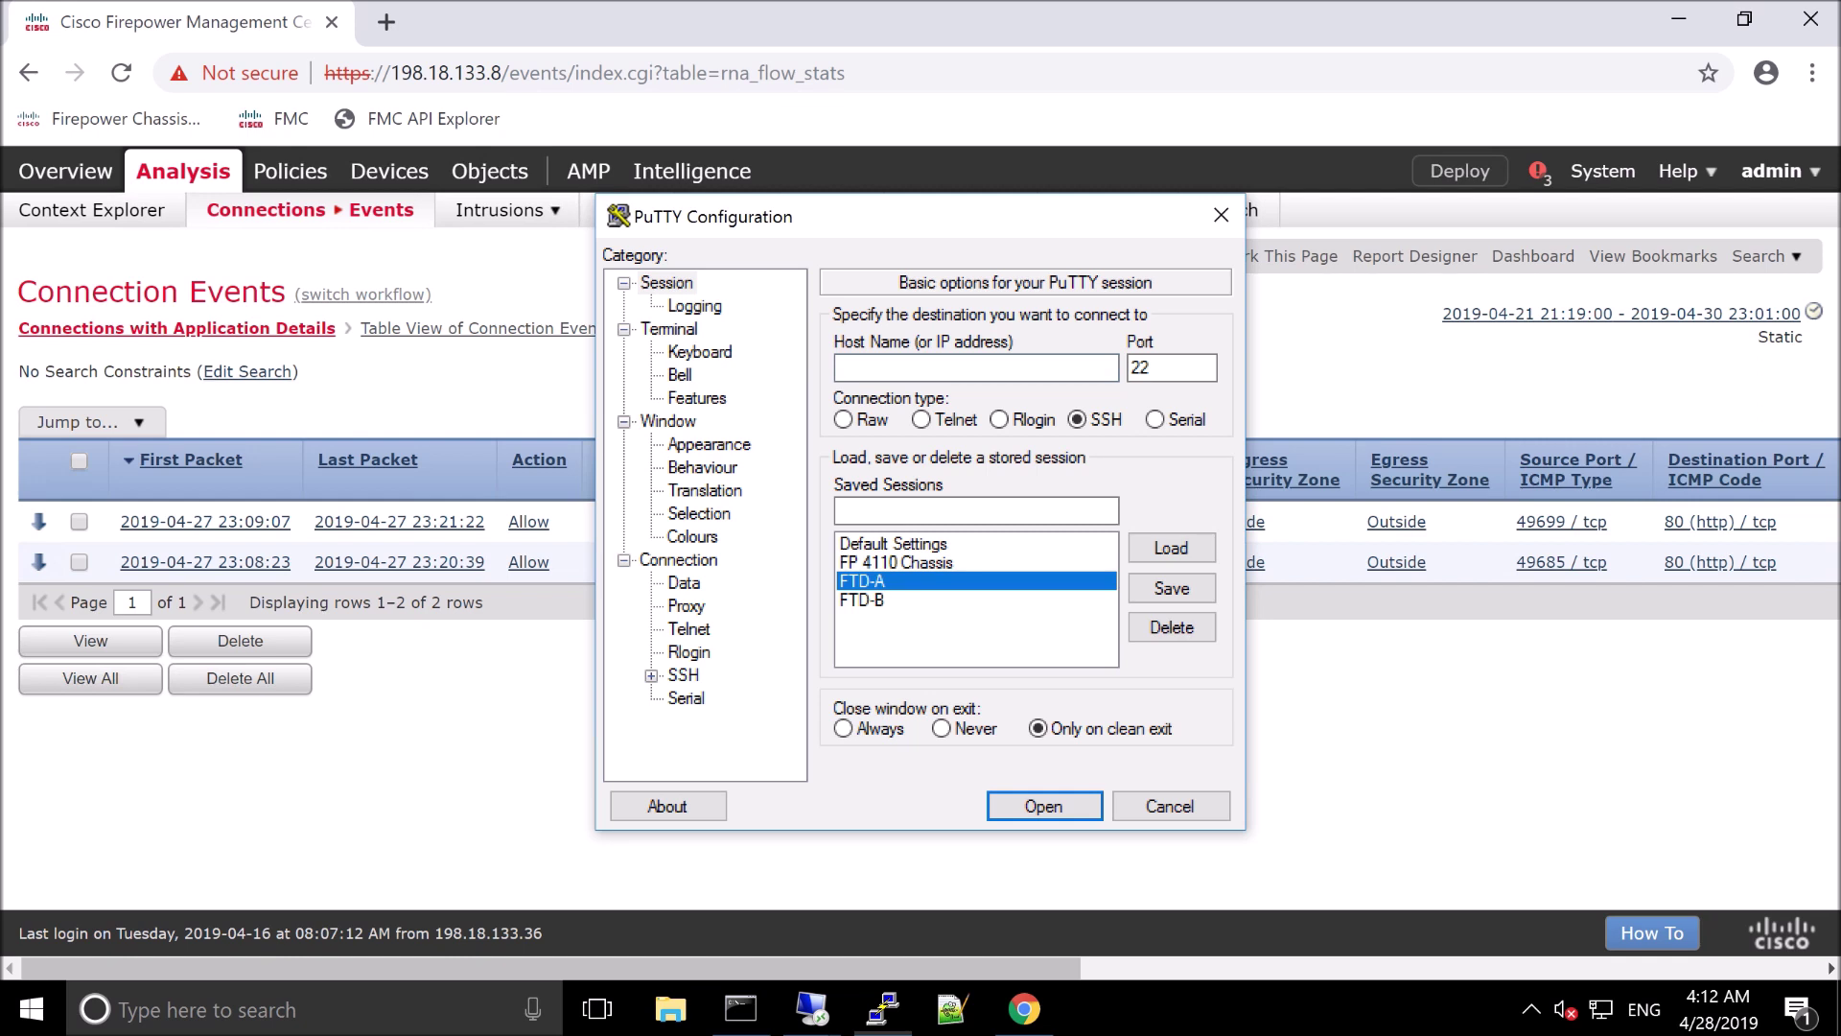
{"action": "key", "text": "Return"}
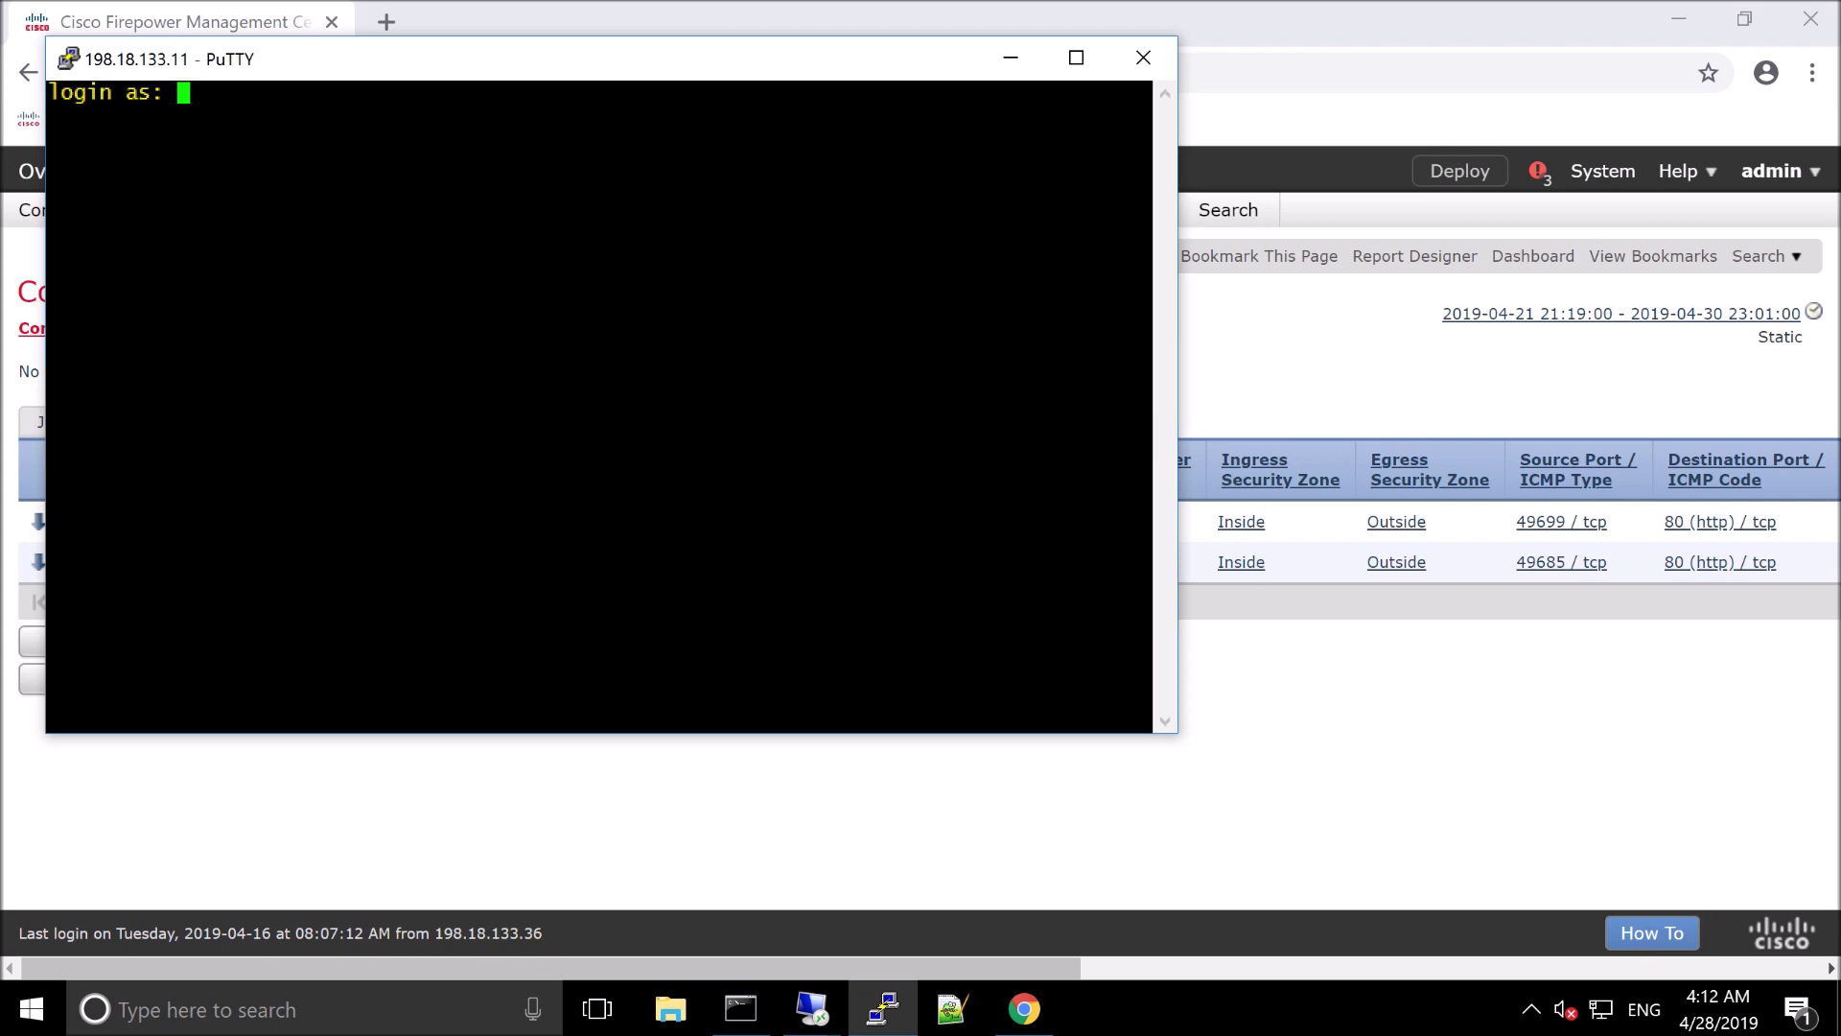
{"action": "type", "text": "admin"}
{"action": "key", "text": "Return"}
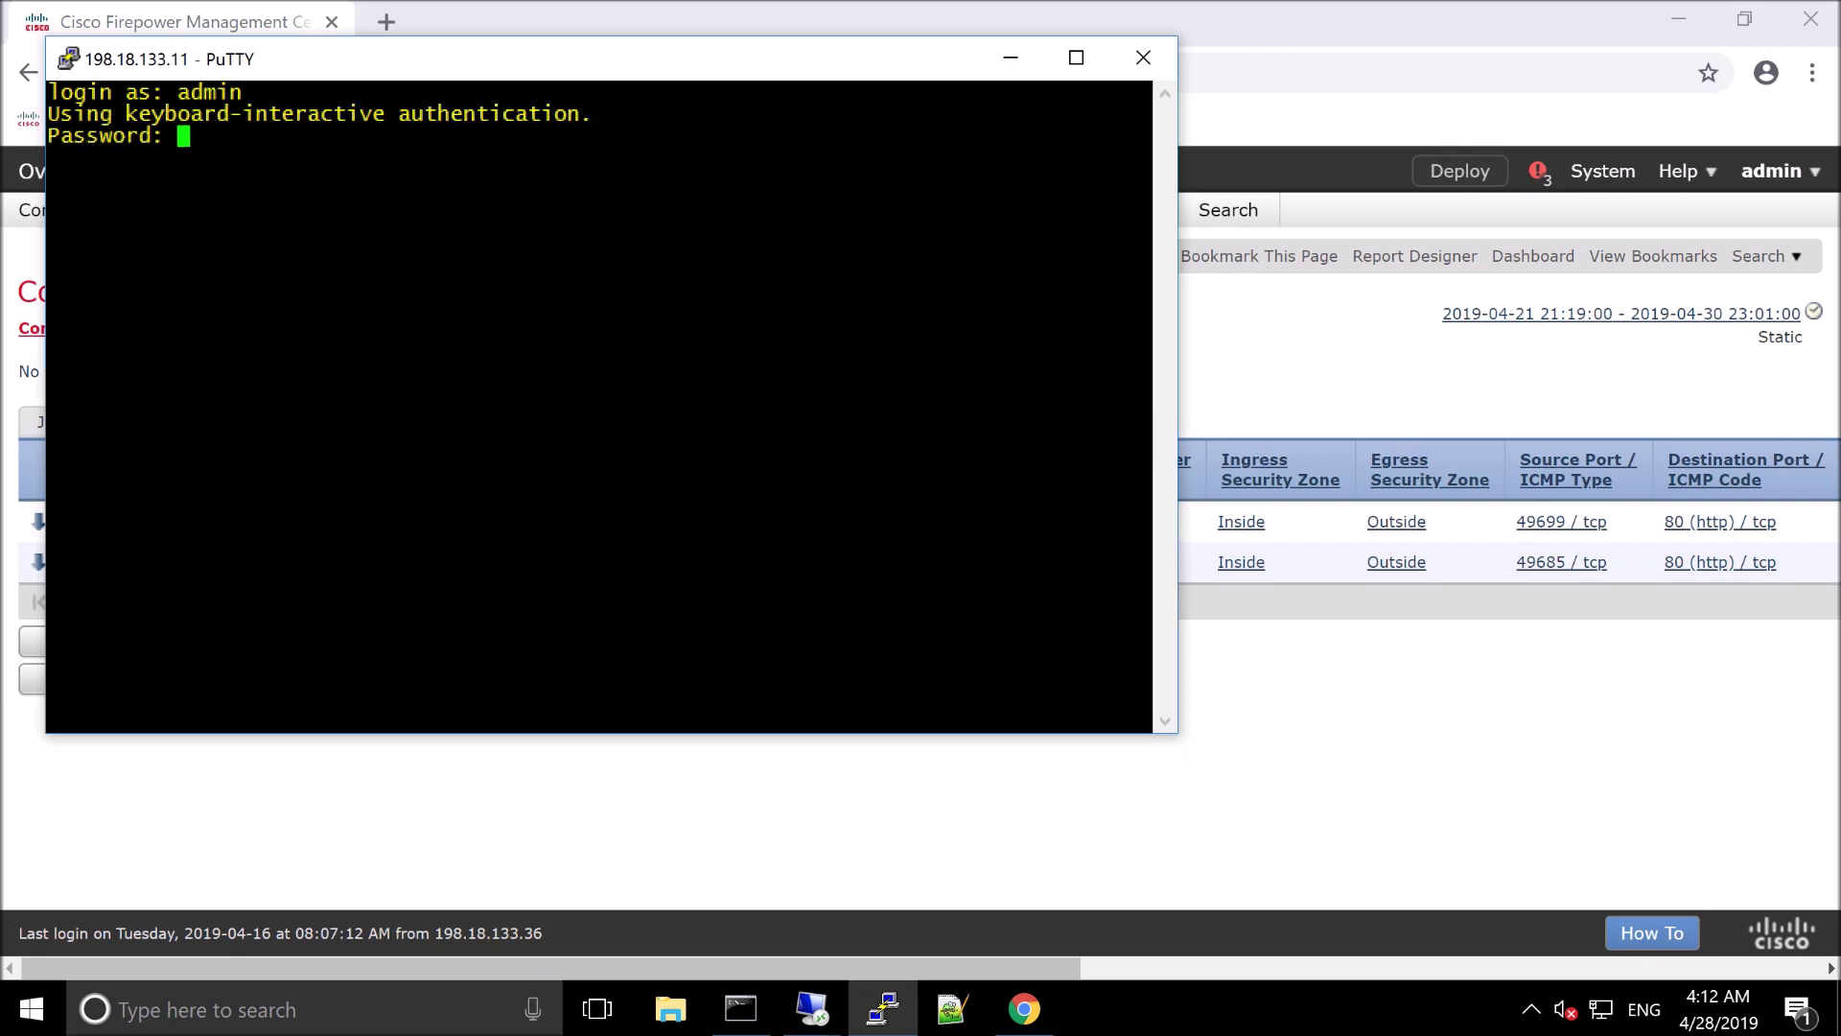
{"action": "type", "text": "C1sco12345"}
{"action": "key", "text": "Return"}
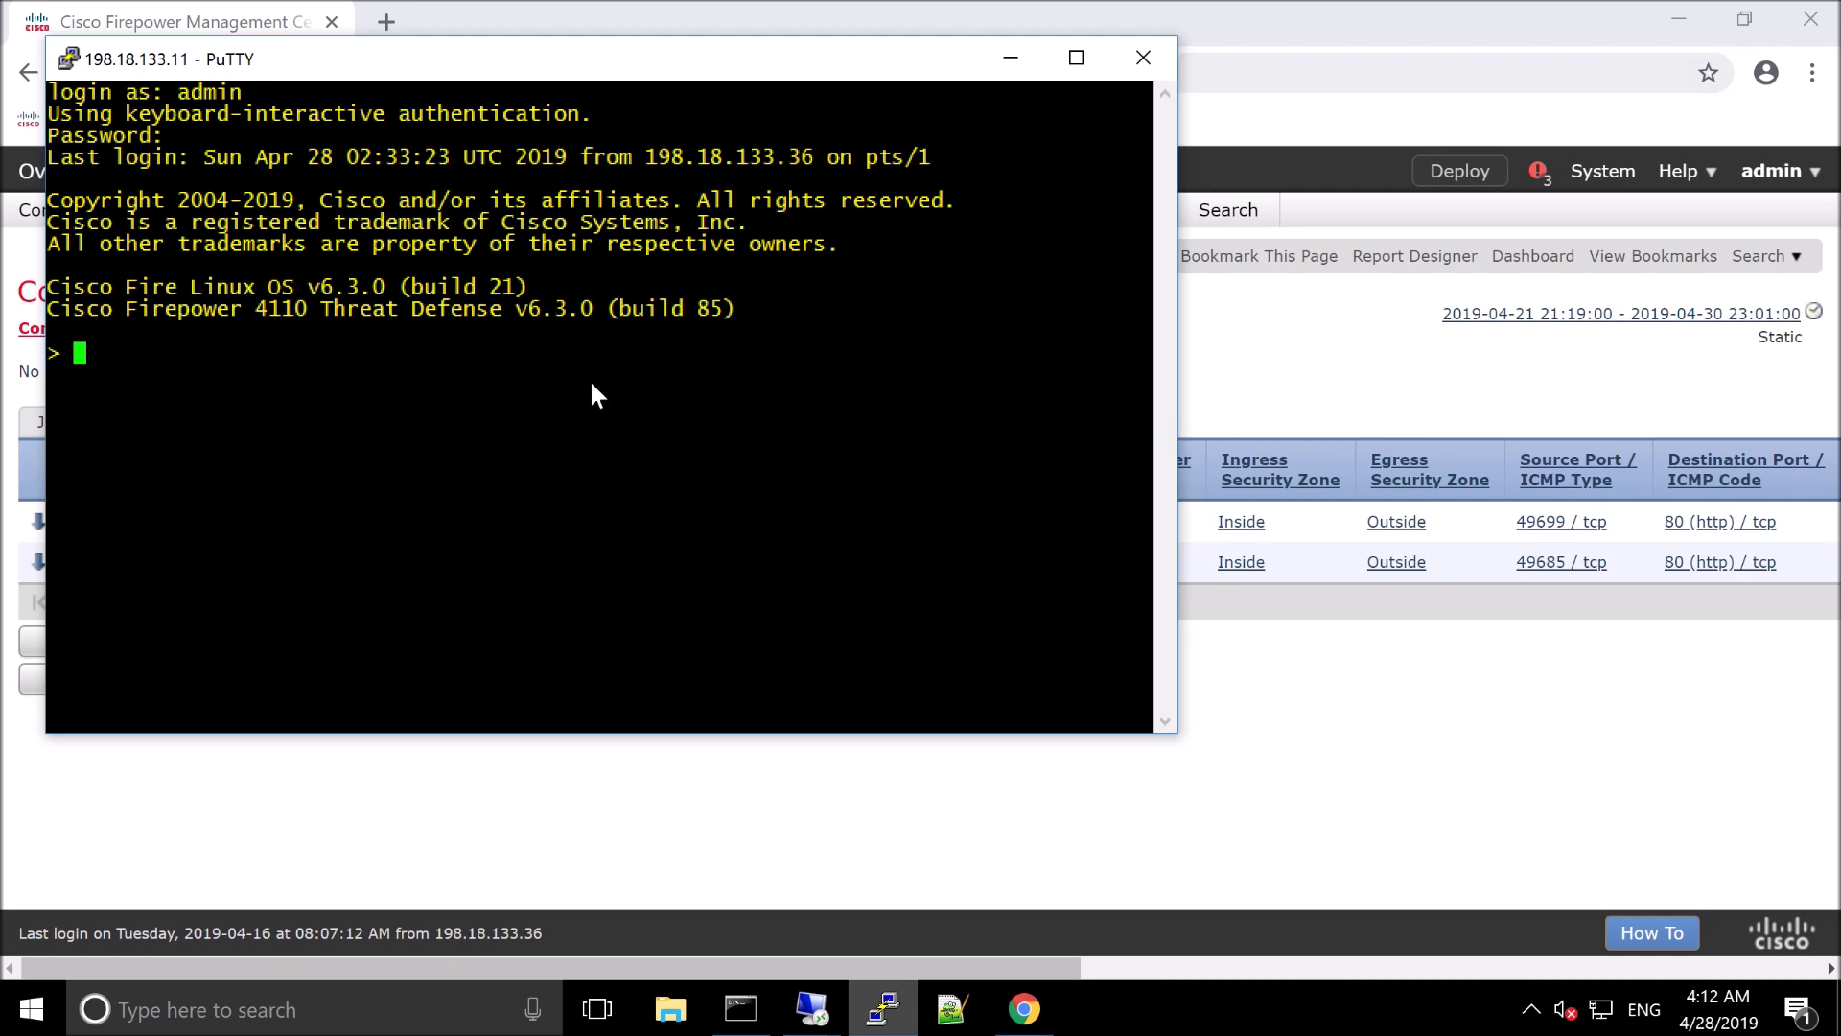
{"action": "left_click", "coordinate": [71, 60]}
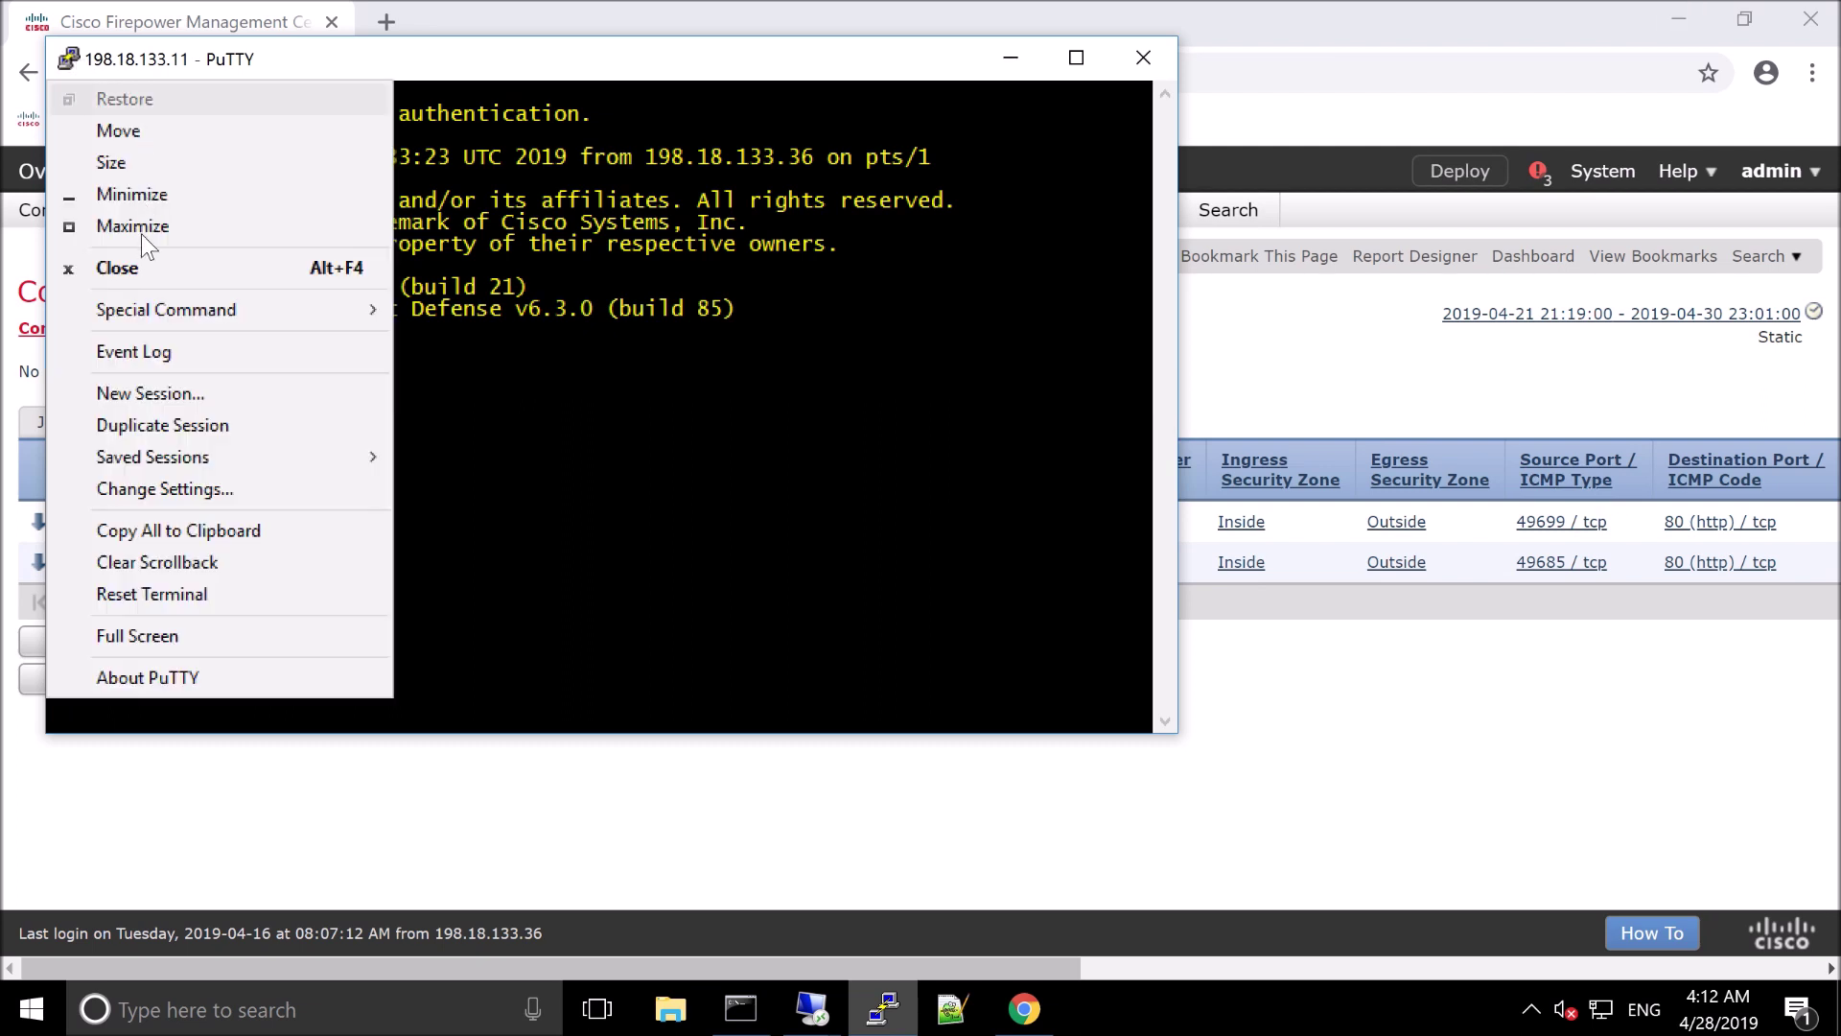
{"action": "left_click", "coordinate": [151, 398]}
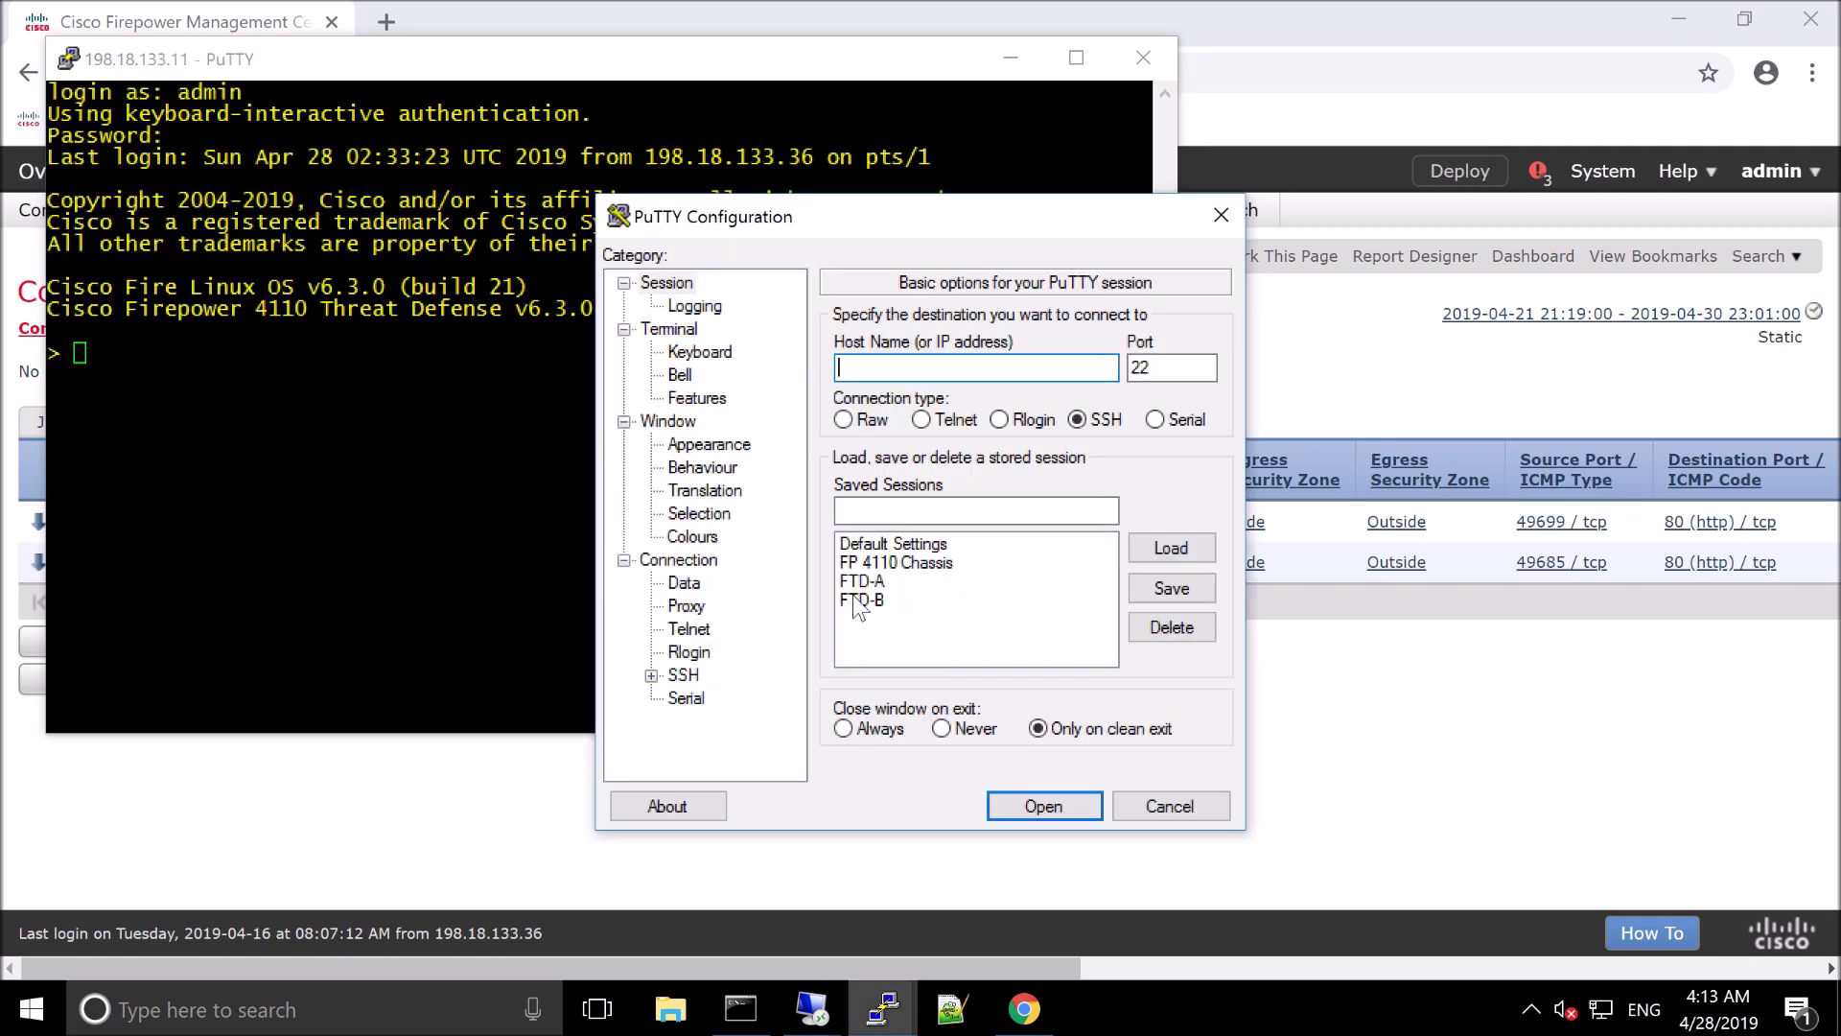
Log into saved session FTD-B at 198.18.133.12 and place its window beside the .11 session
{"action": "double_click", "coordinate": [862, 602]}
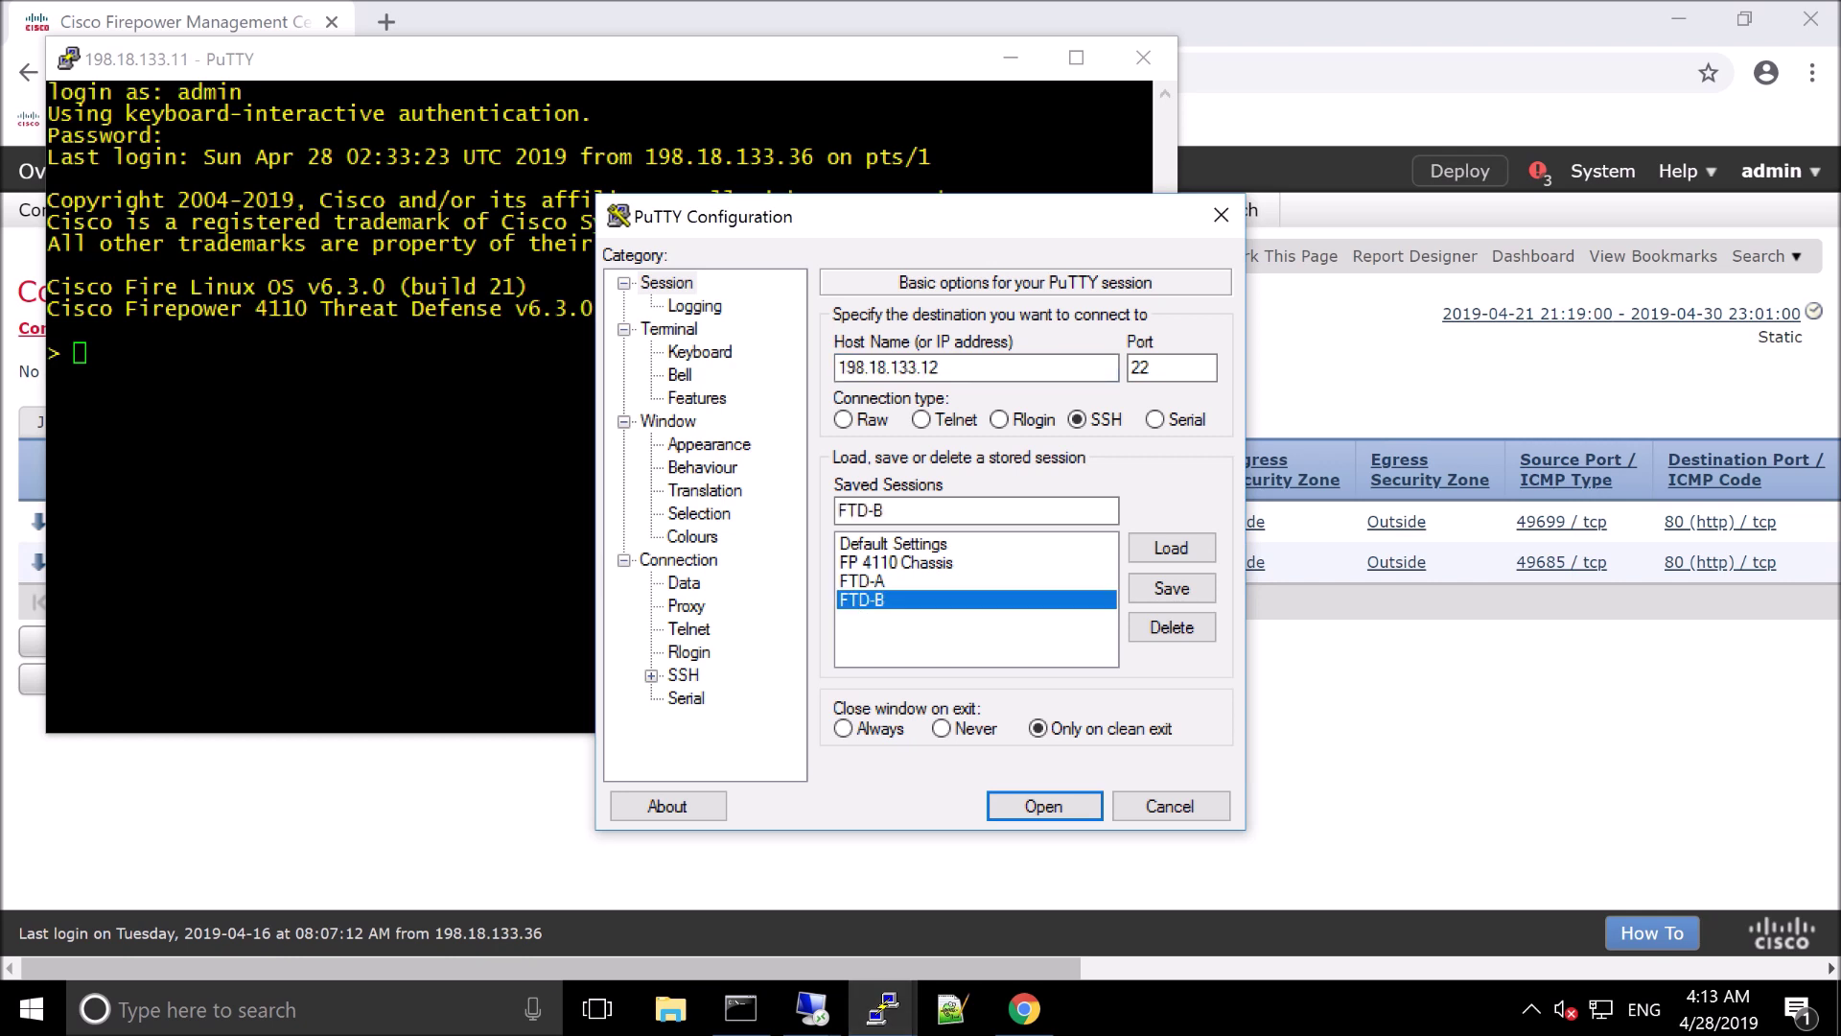
{"action": "key", "text": "Return"}
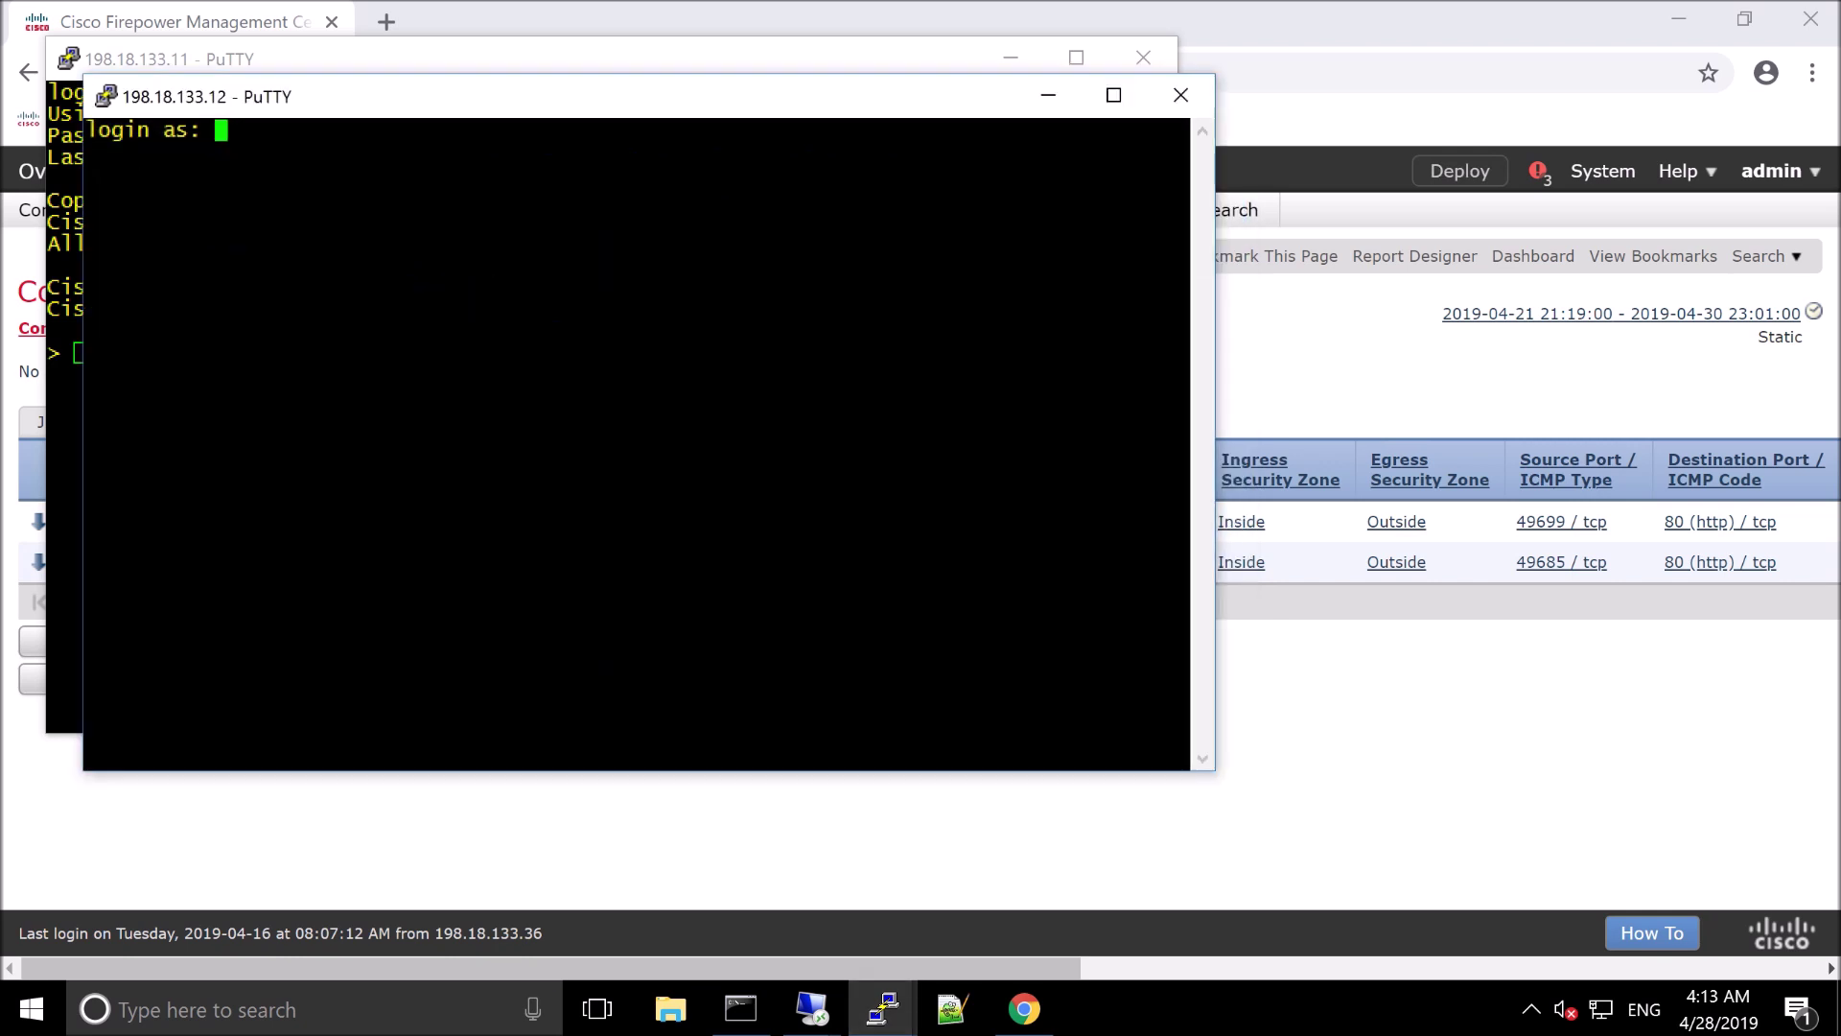
{"action": "type", "text": "admin"}
{"action": "key", "text": "Return"}
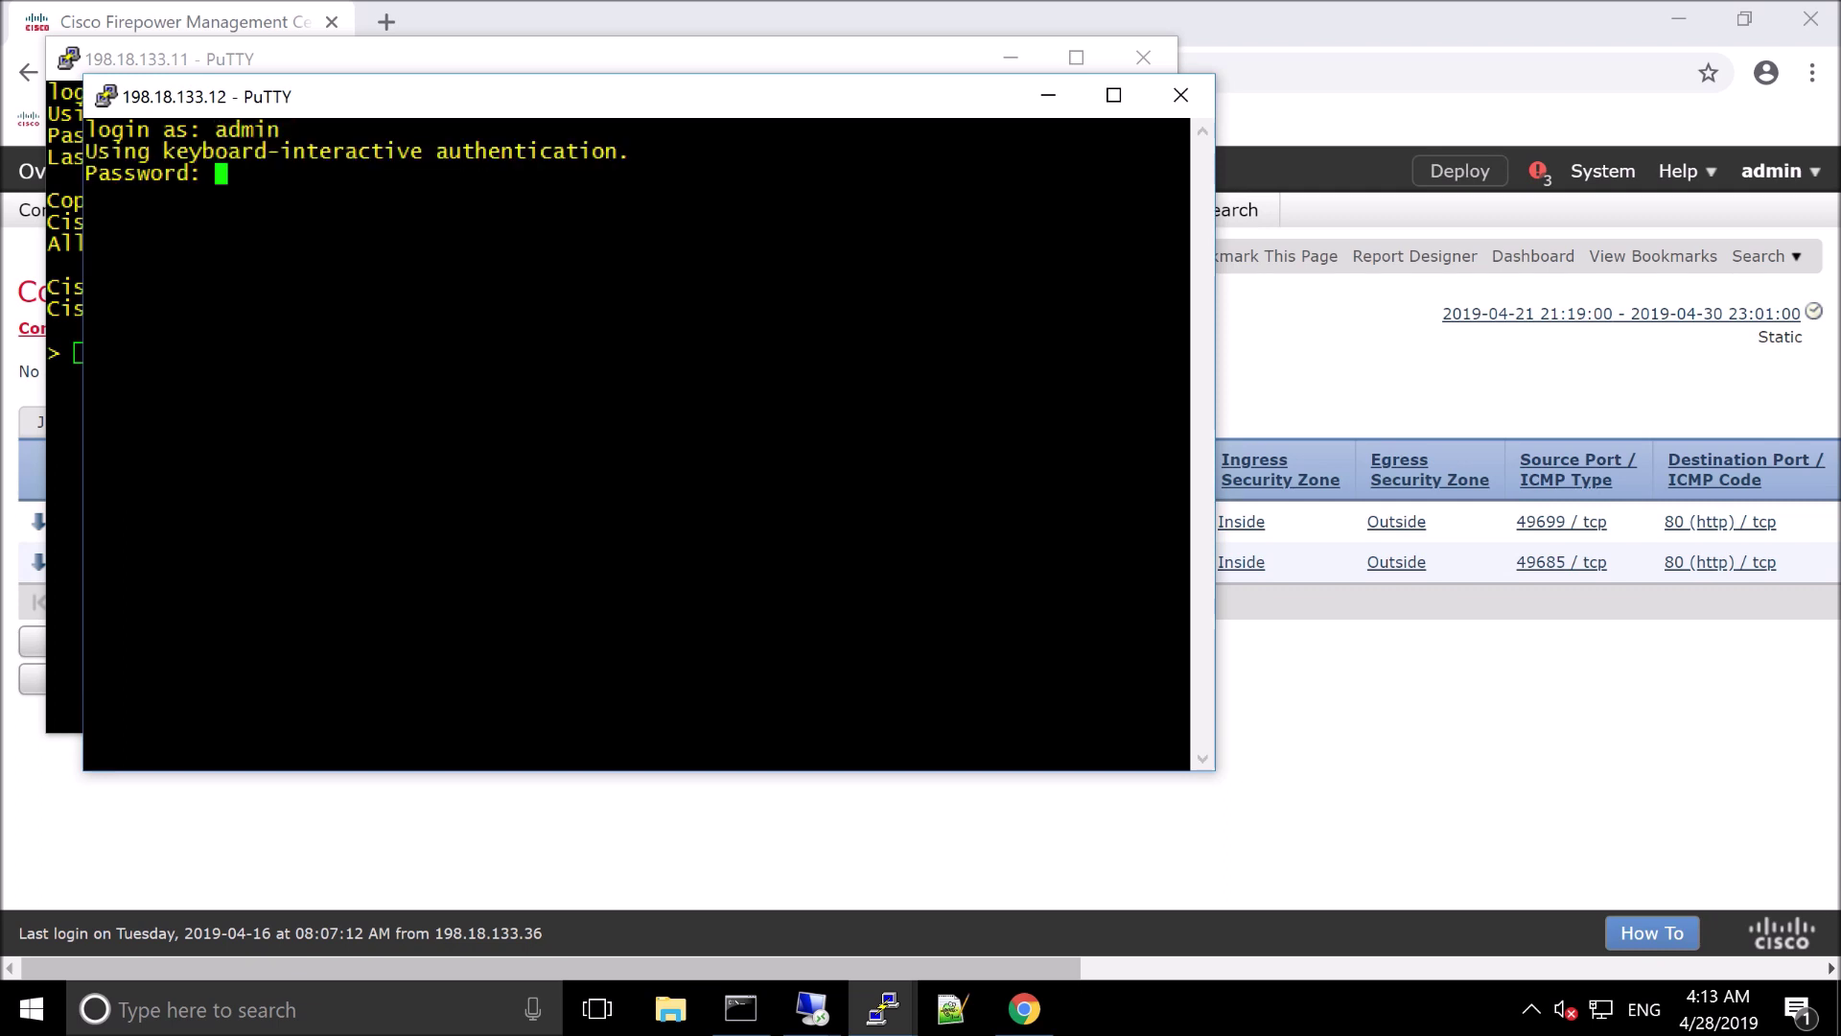
{"action": "key", "text": "Return"}
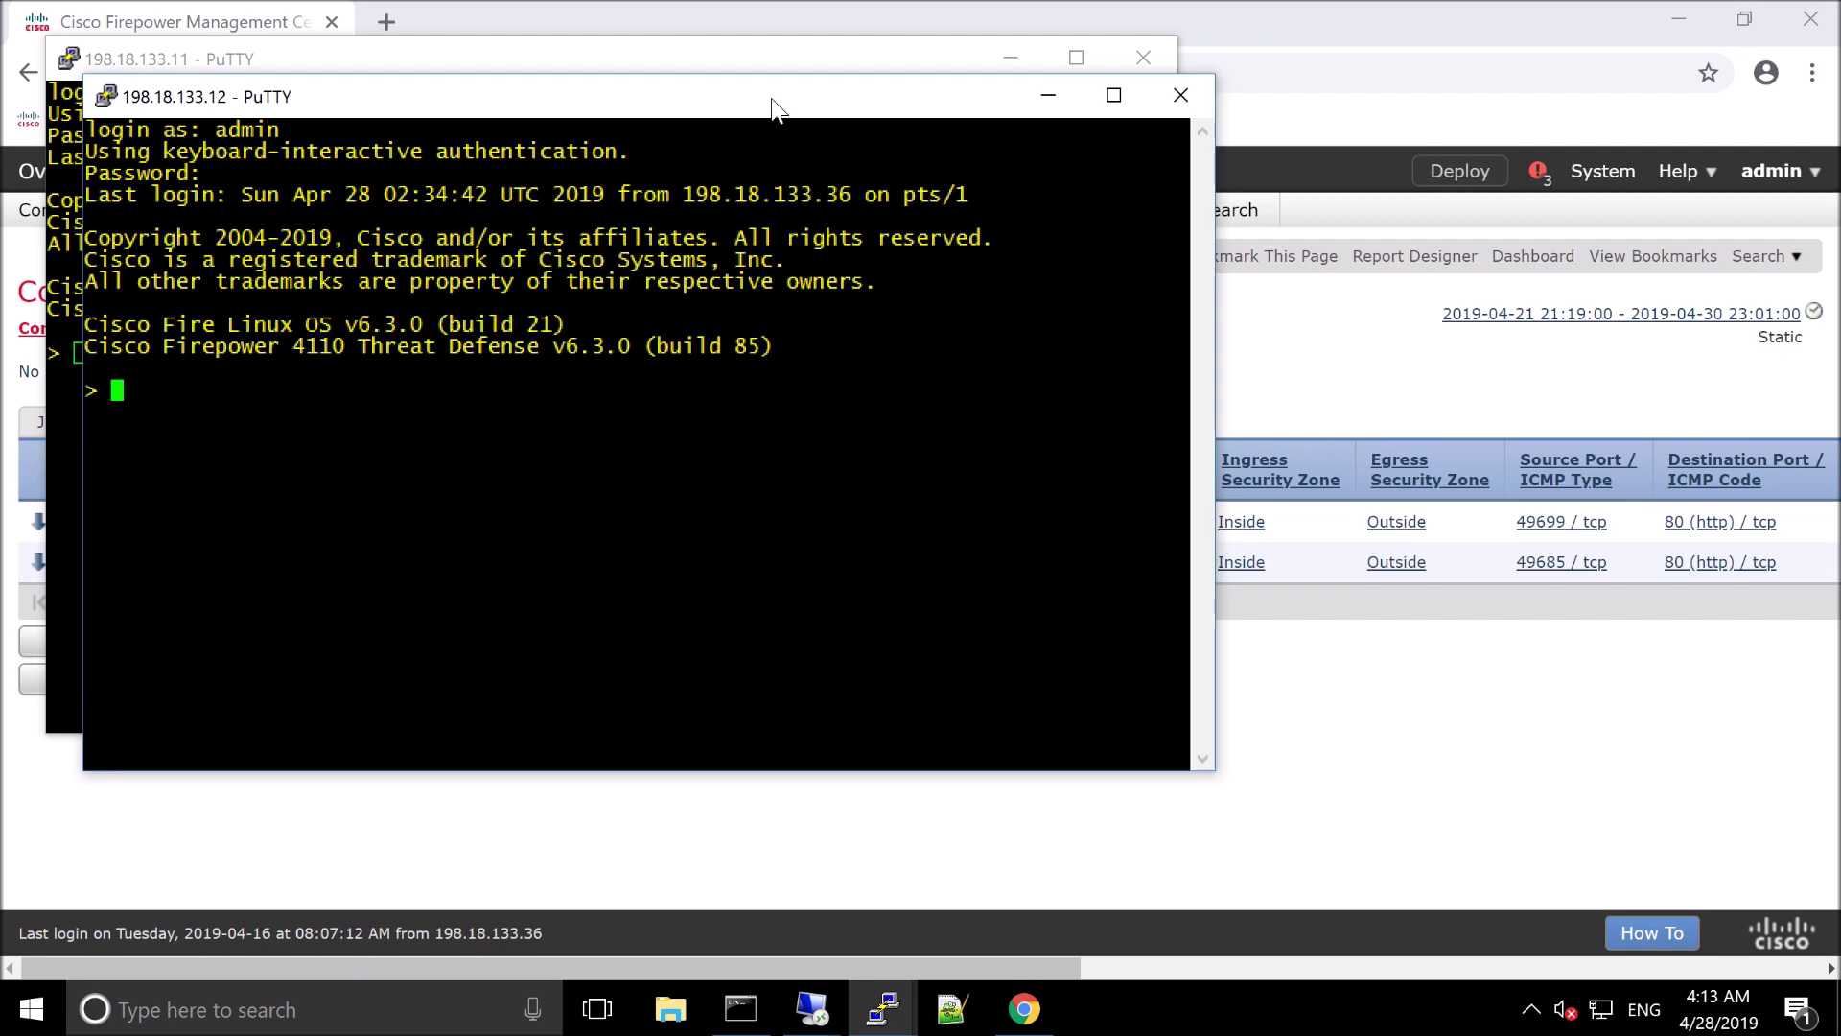
{"action": "left_click_drag", "start_coordinate": [773, 105], "coordinate": [1437, 66]}
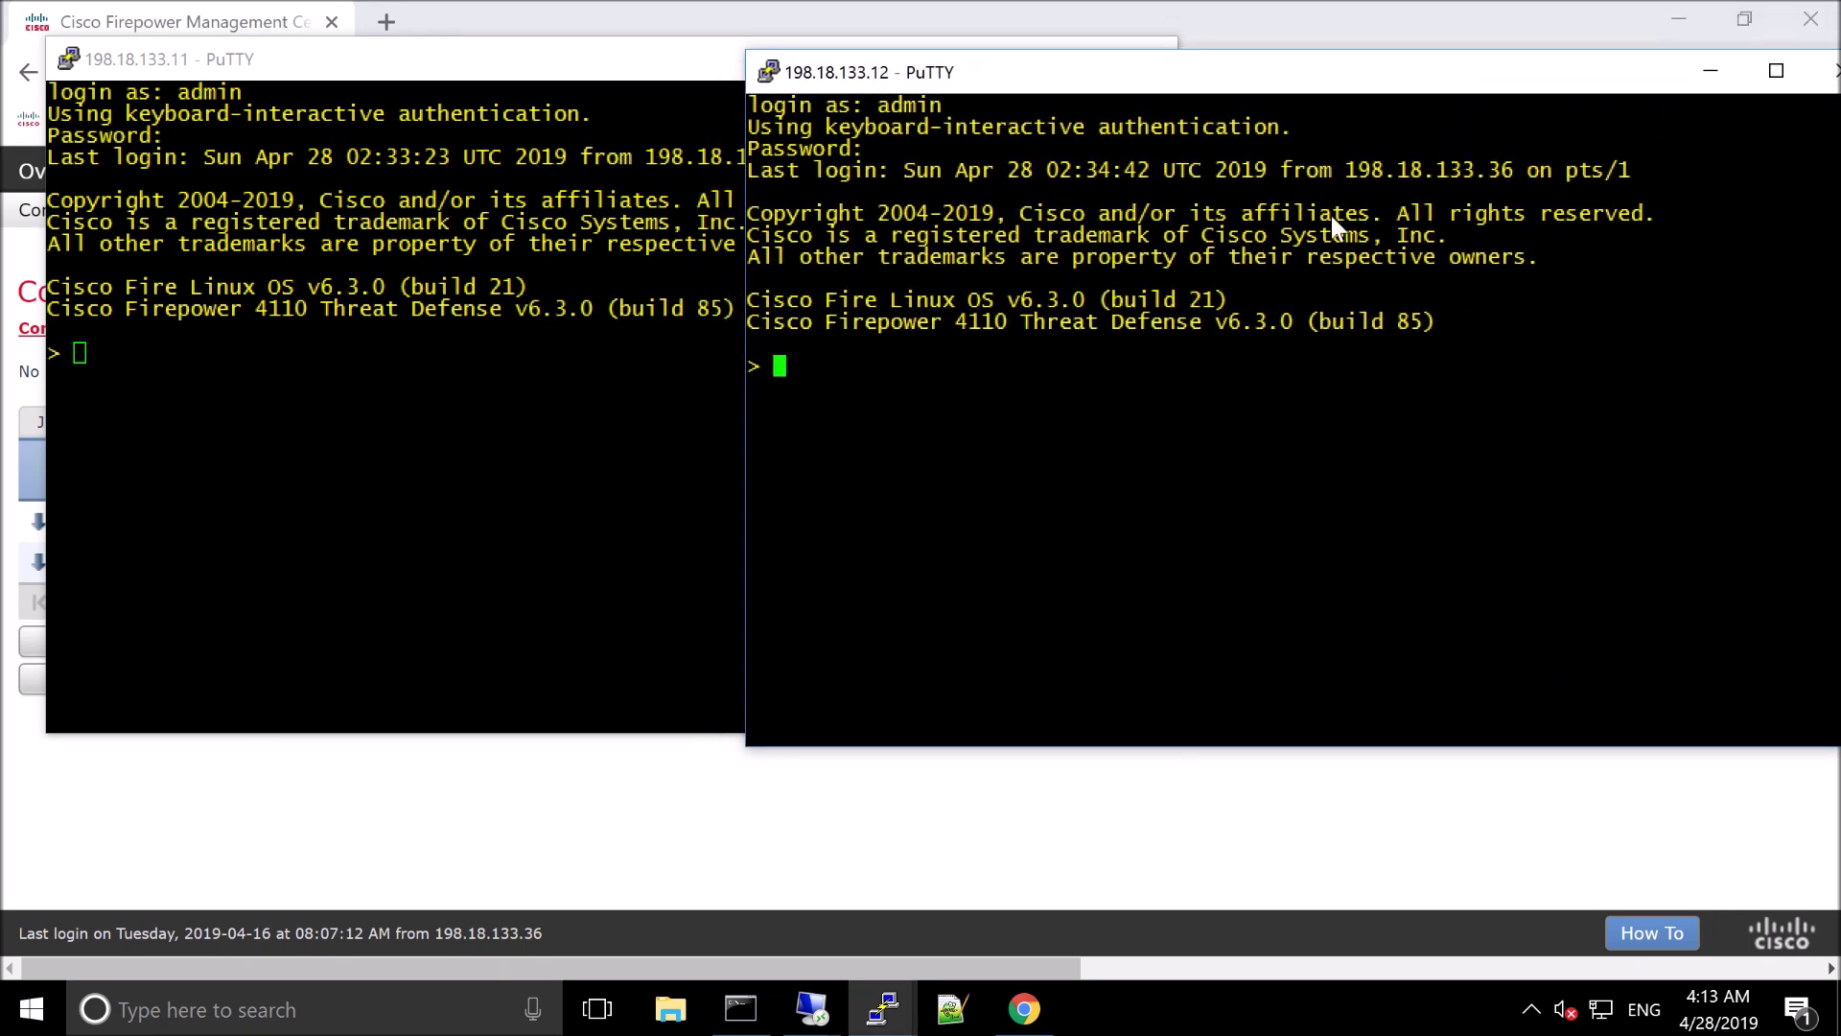
{"action": "left_click", "coordinate": [80, 353]}
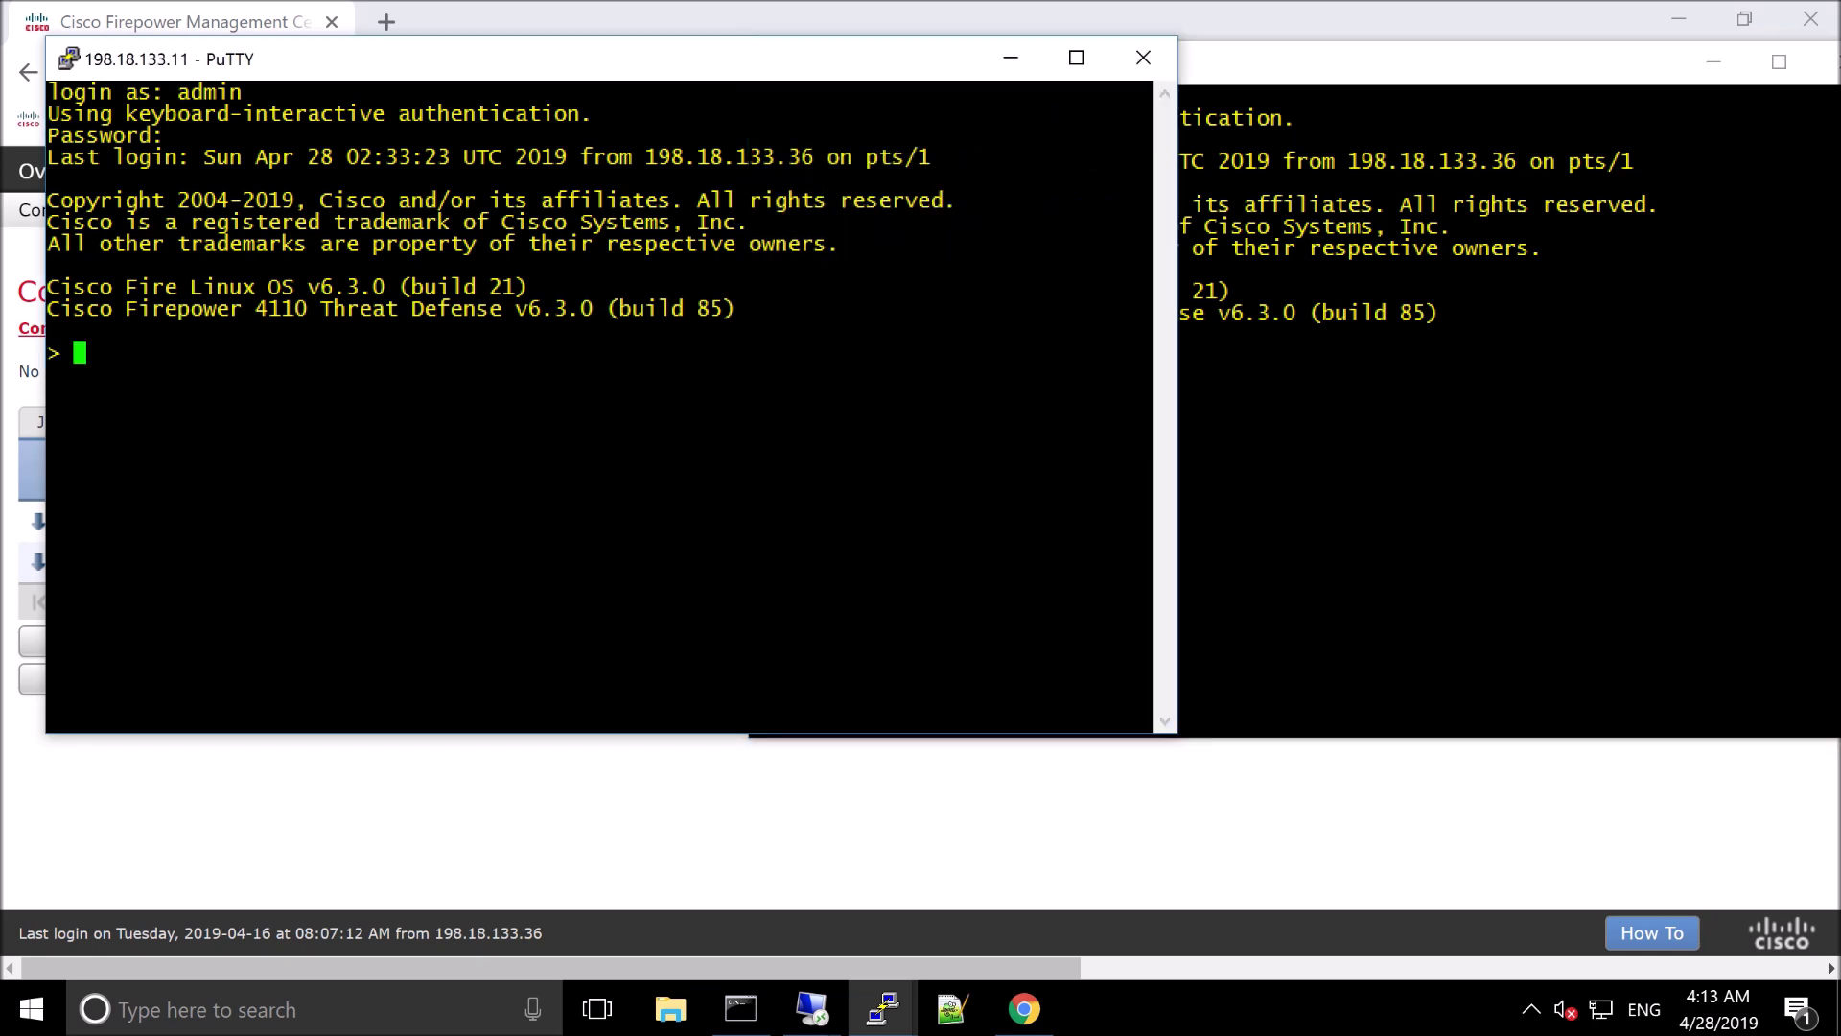
Run show cpu core all on both the .11 and .12 FTD sessions
{"action": "type", "text": "show cpu core all"}
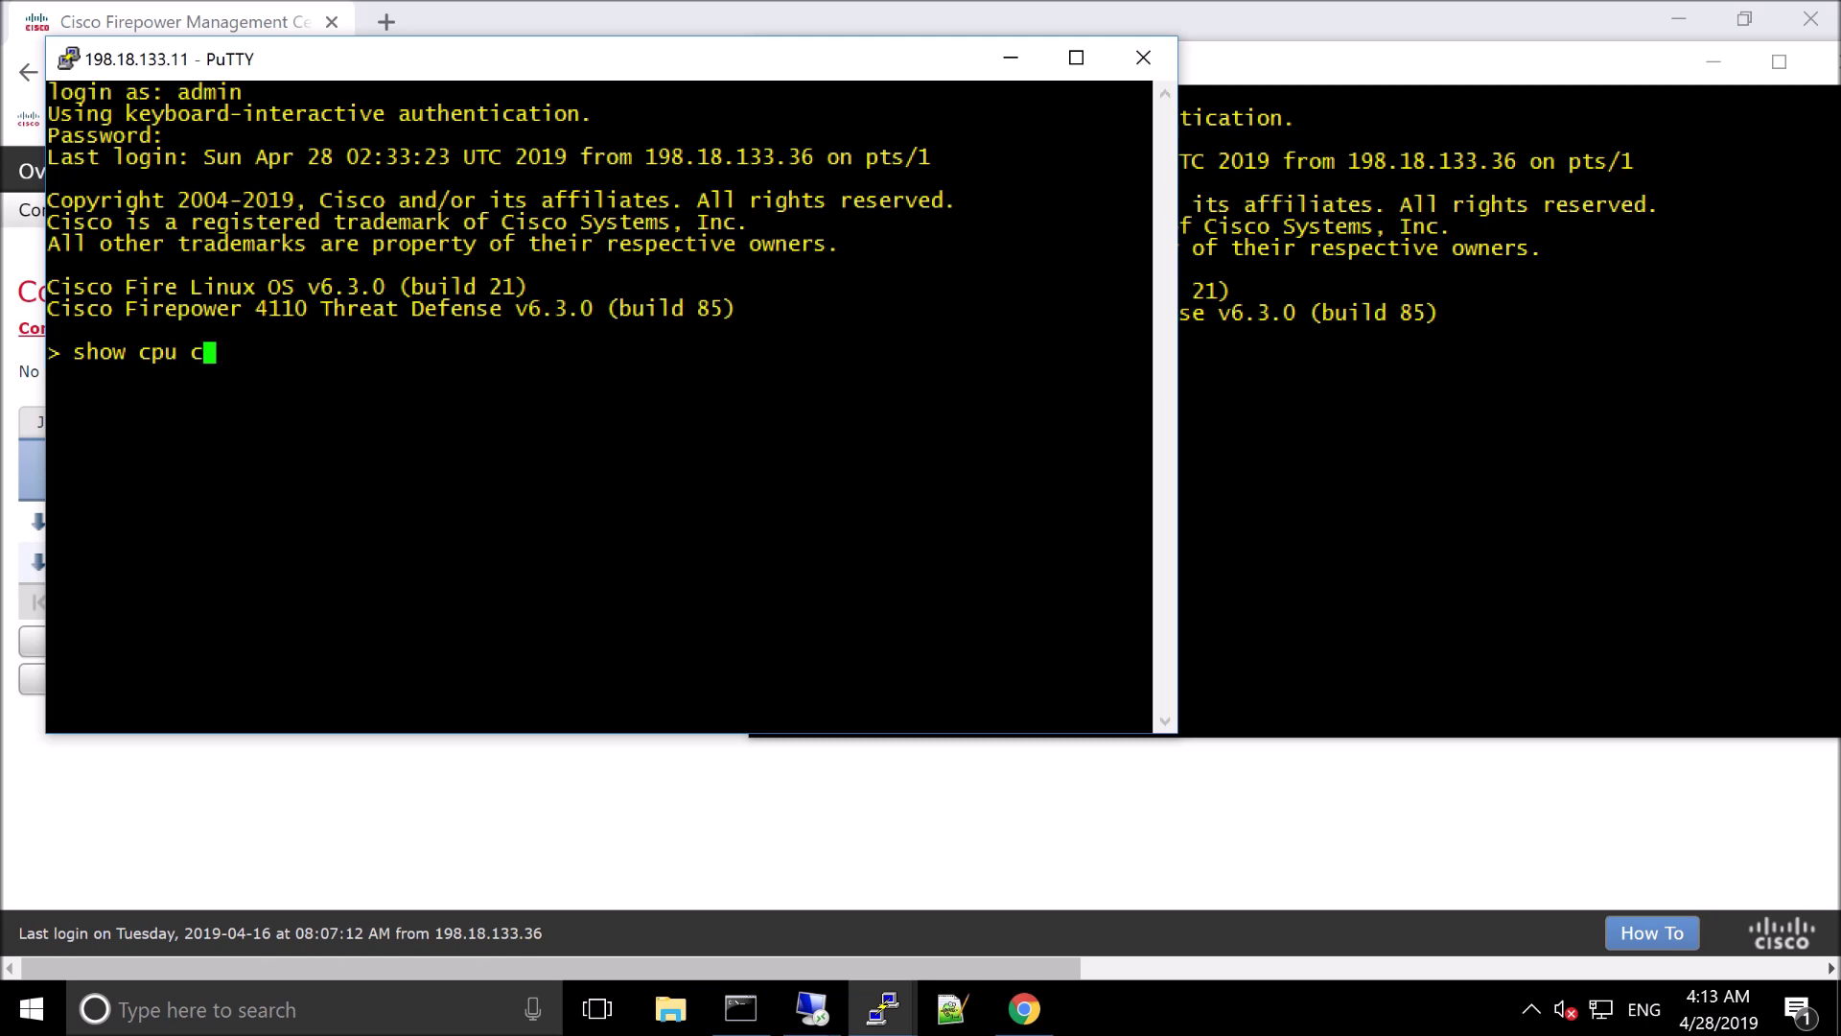
{"action": "key", "text": "Return"}
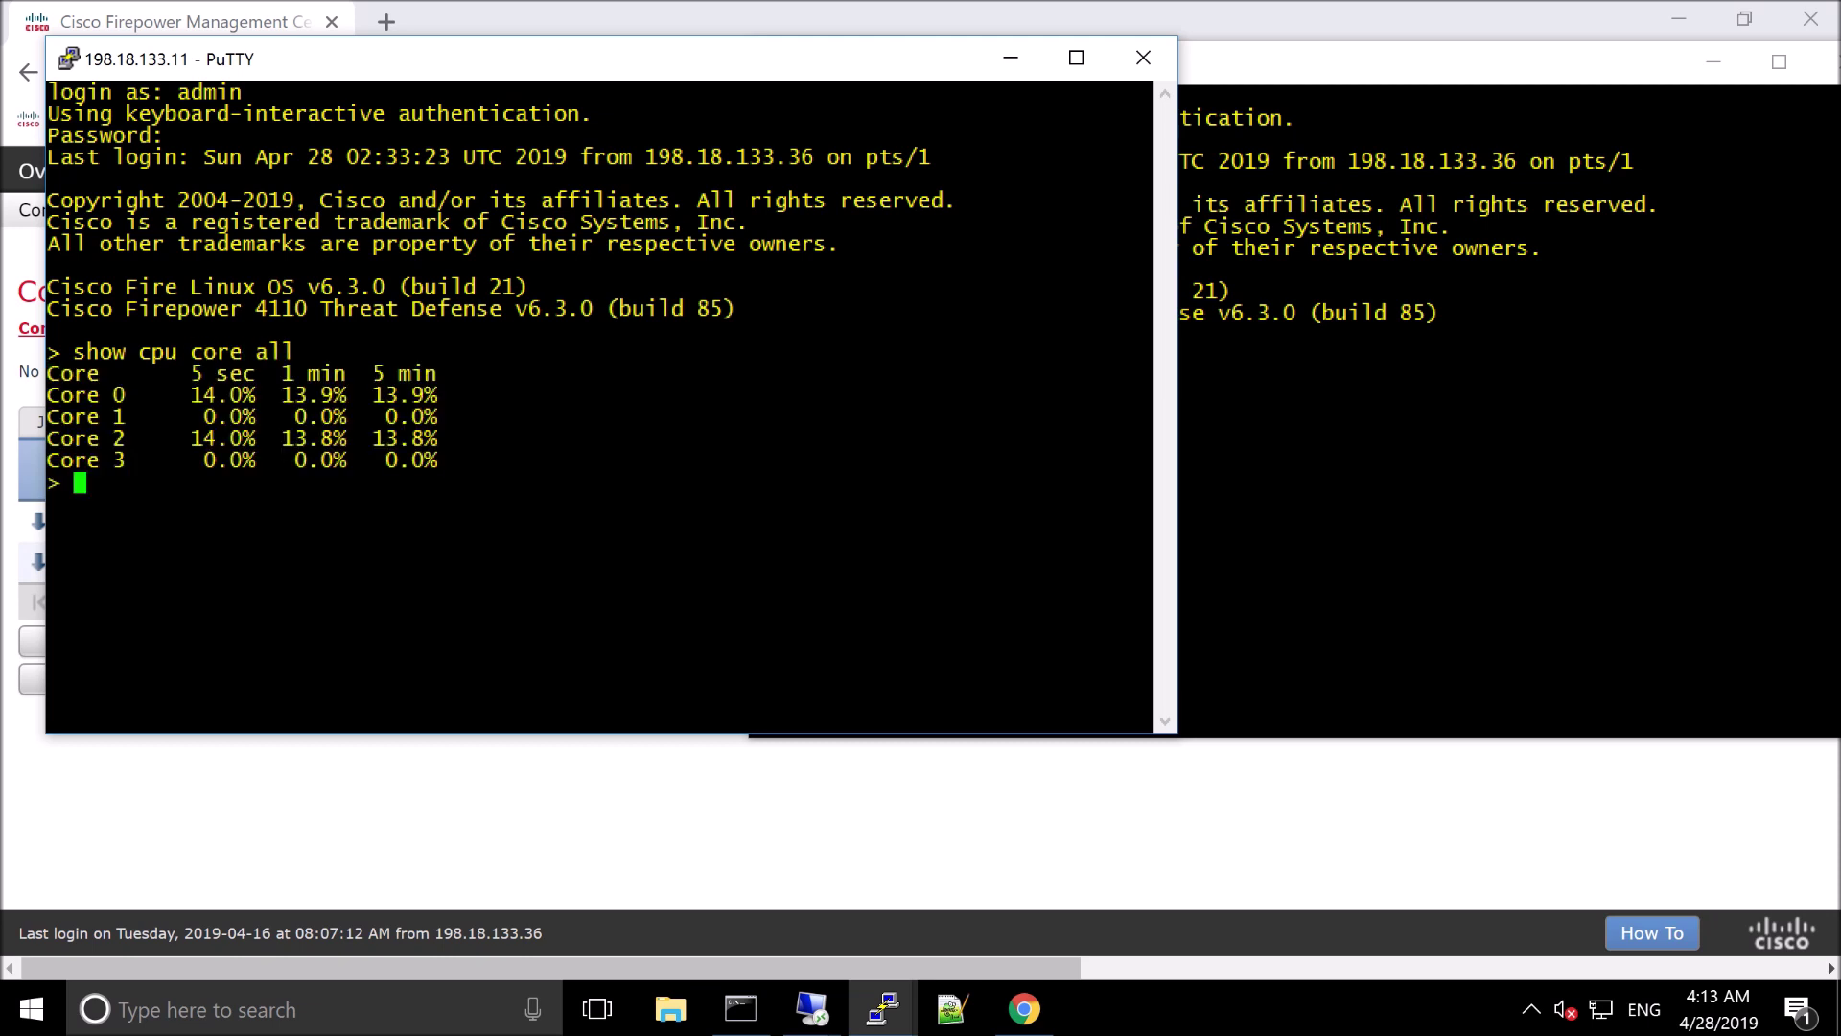
{"action": "key", "text": "alt+Tab"}
{"action": "type", "text": "show cpu"}
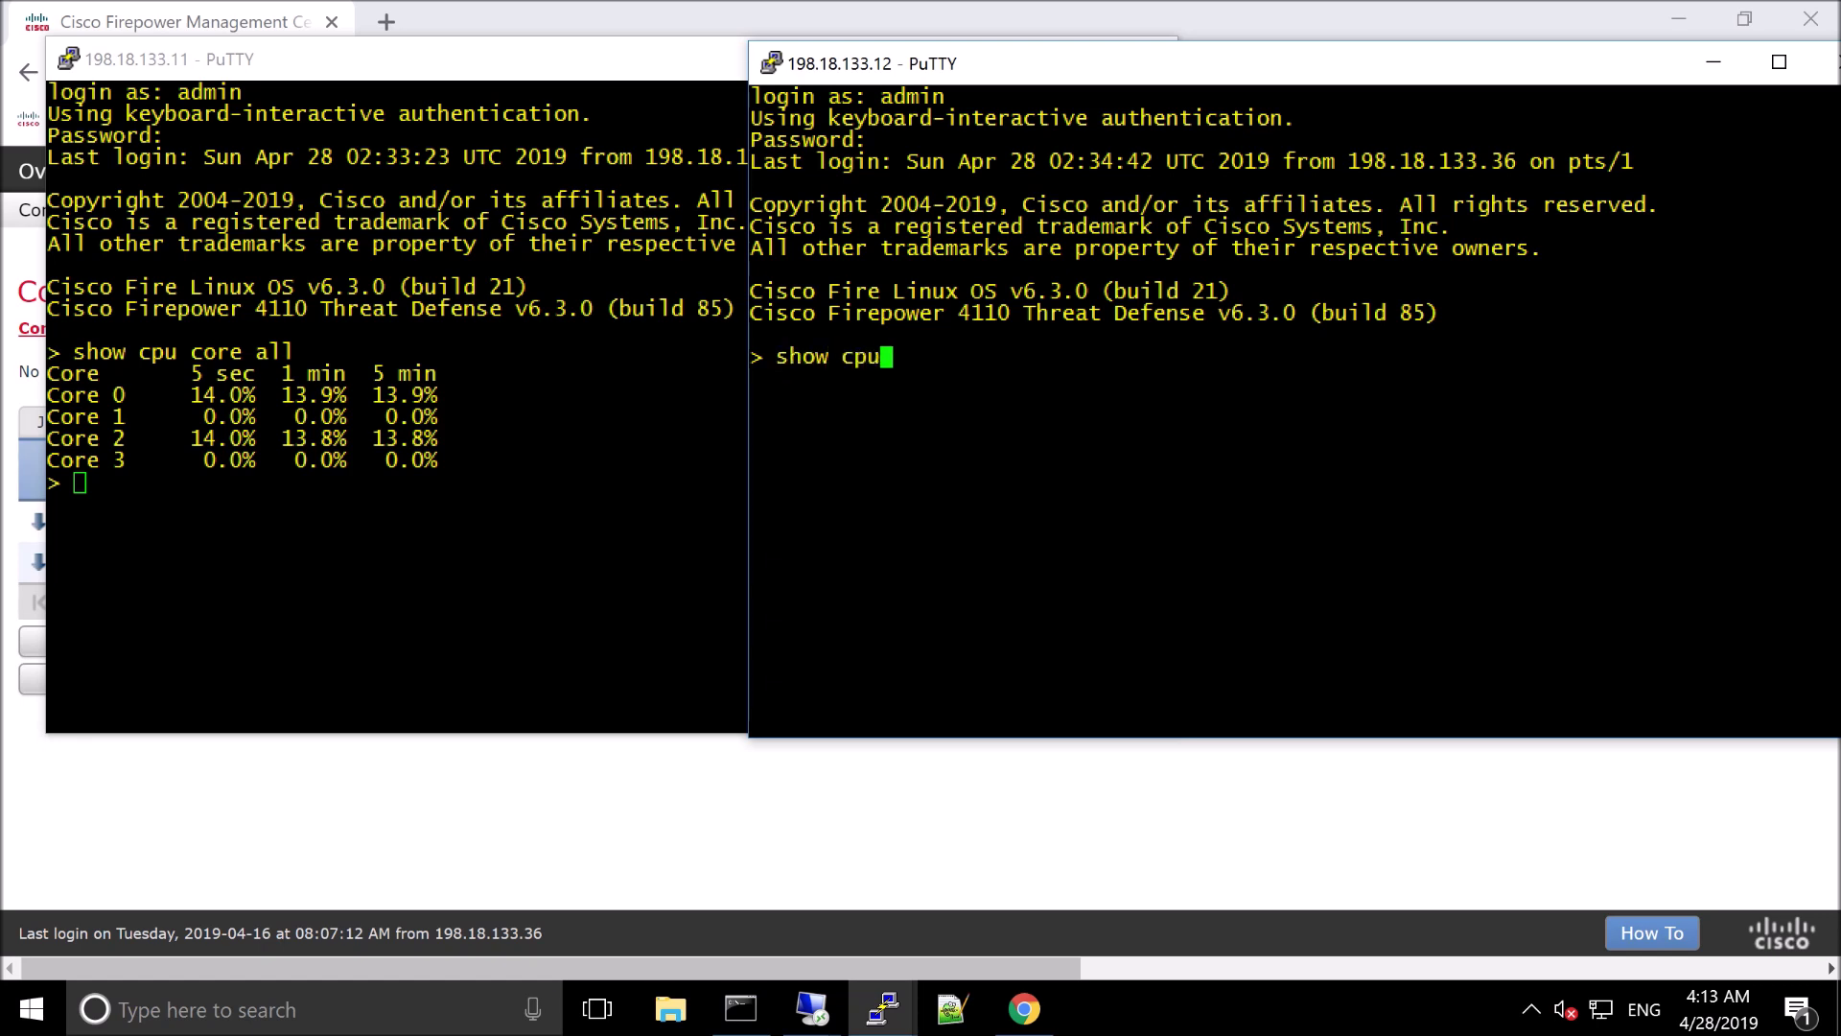
{"action": "type", "text": " core all"}
{"action": "key", "text": "Return"}
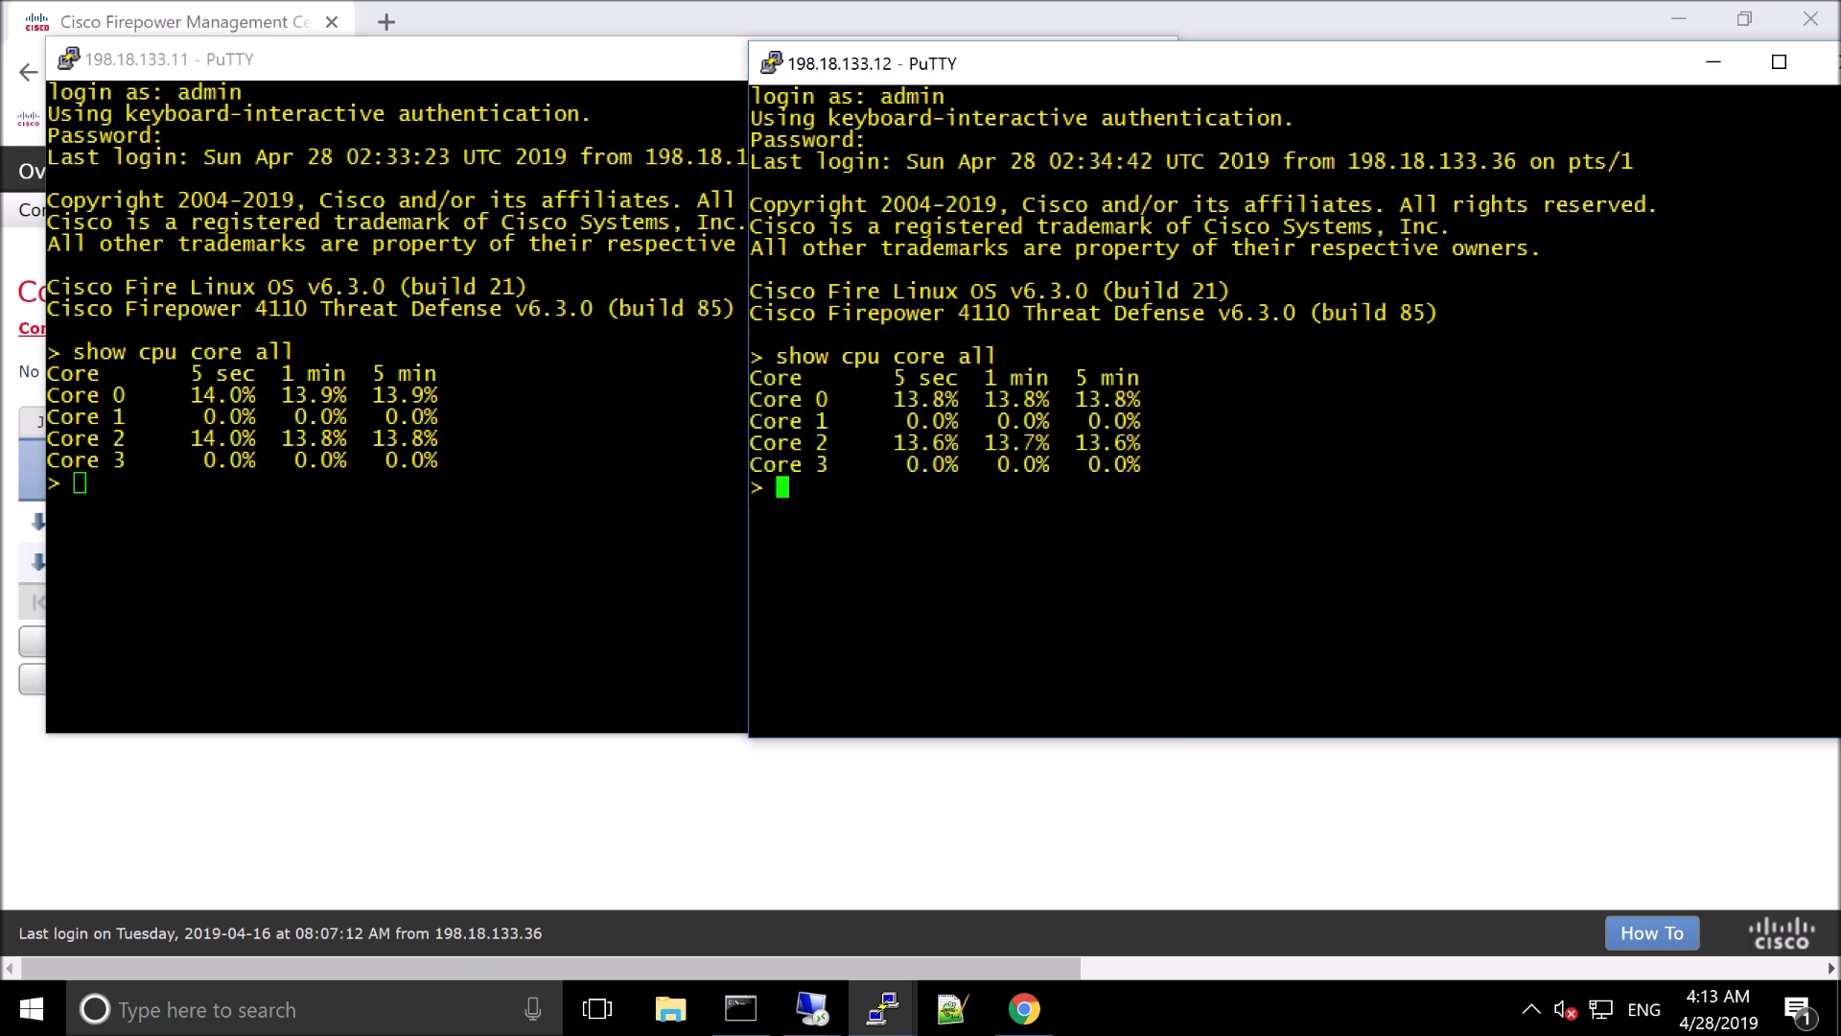
{"action": "key", "text": "alt+Tab"}
{"action": "type", "text": "show resource "}
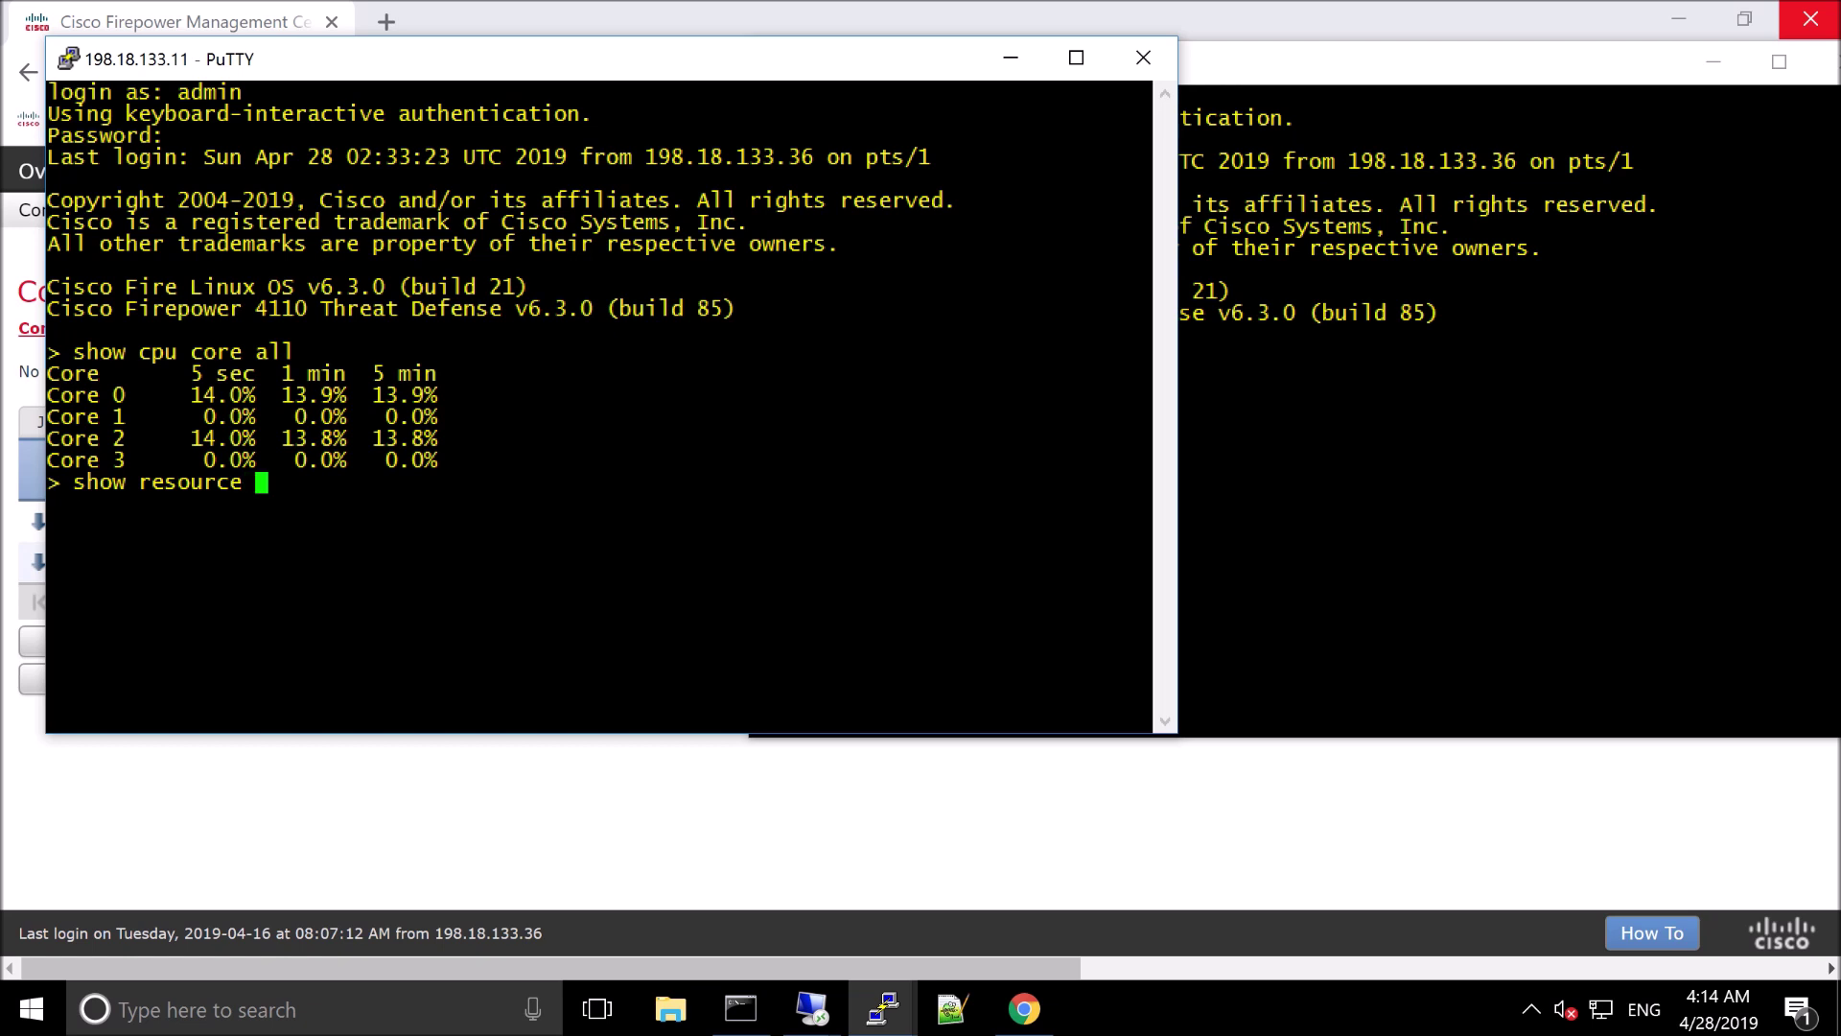
{"action": "type", "text": "usage"}
Run show resource usage on both FTDs, then start typing show asp inspect-dp on .11
{"action": "key", "text": "Return"}
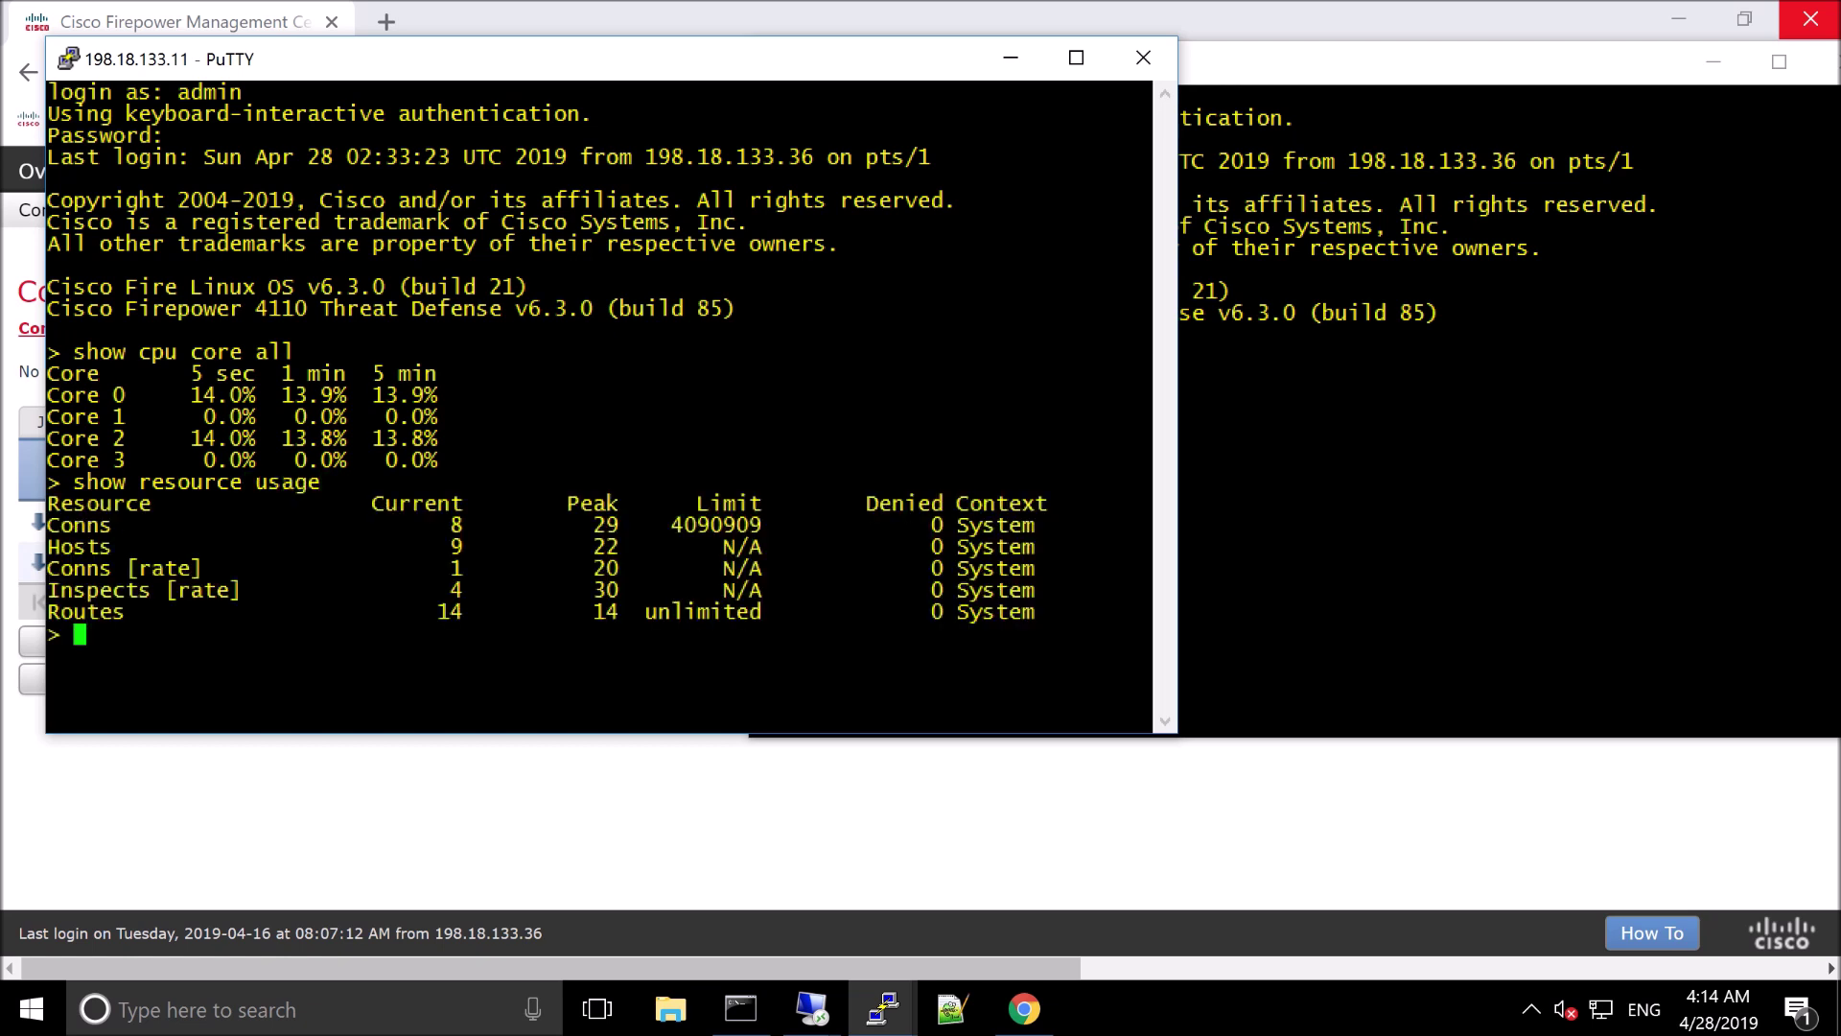
{"action": "key", "text": "alt+Tab"}
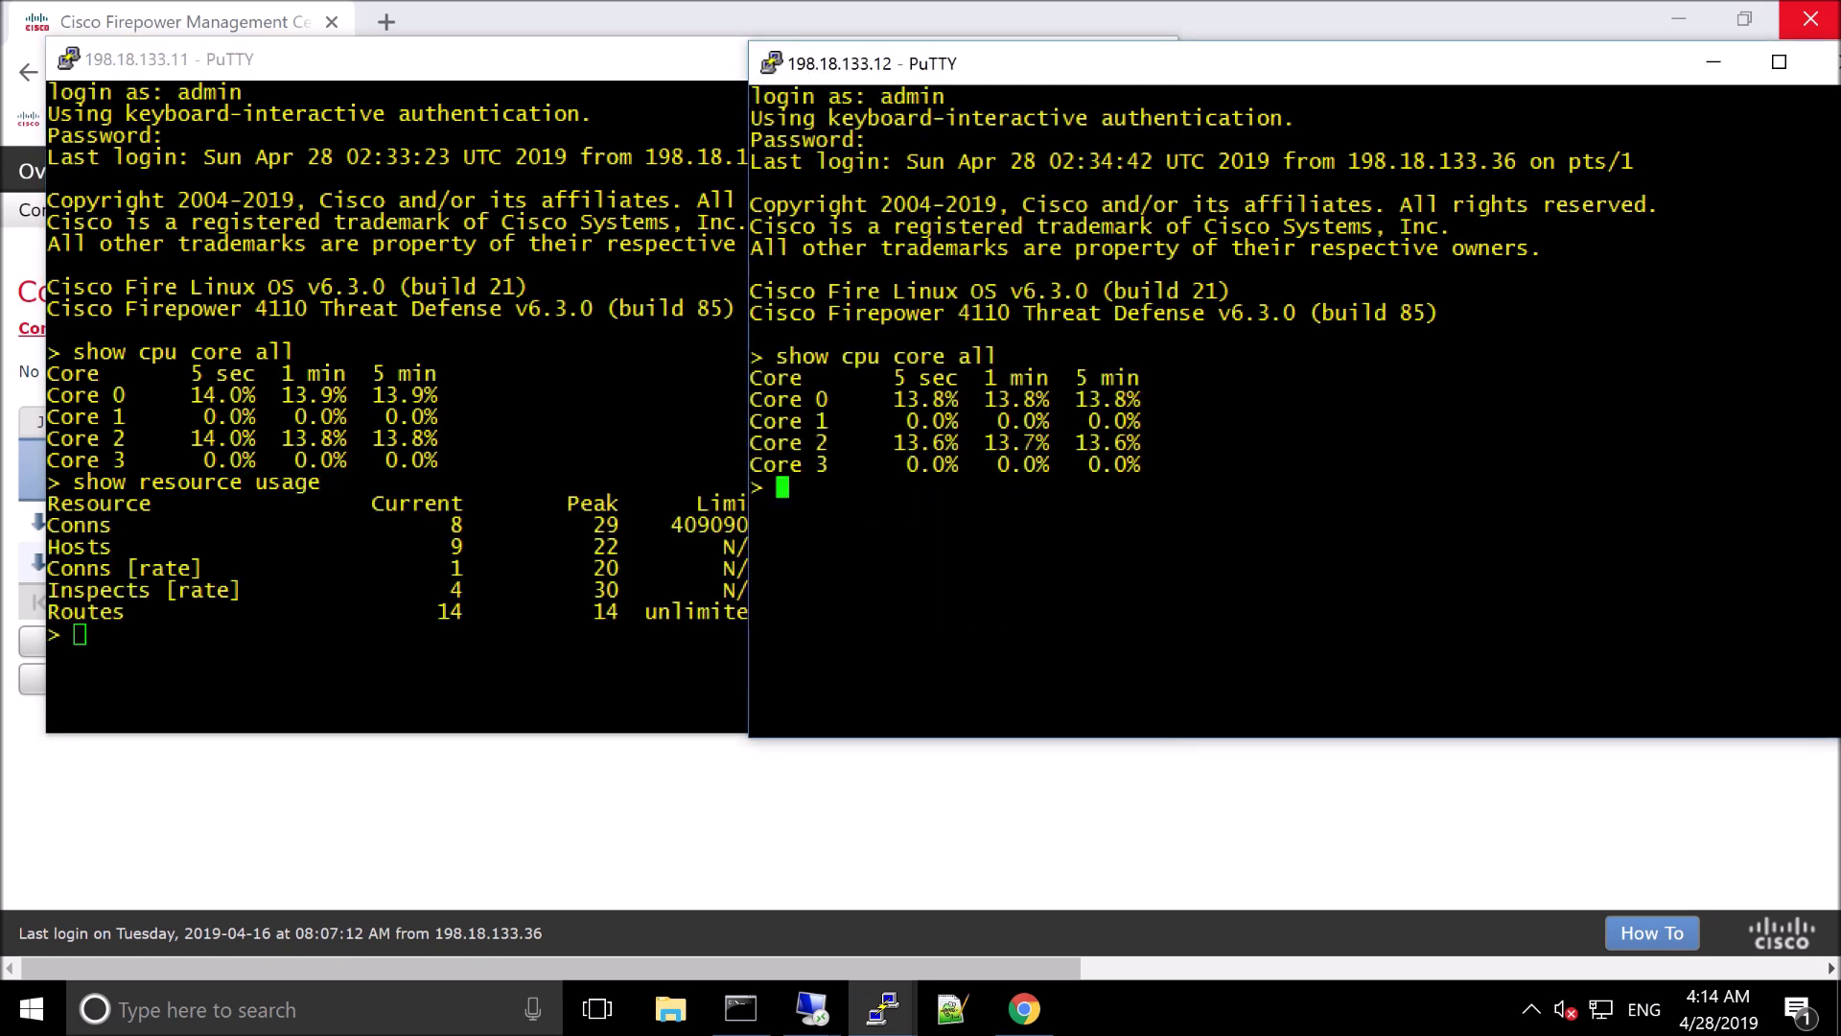
{"action": "type", "text": "show resource "}
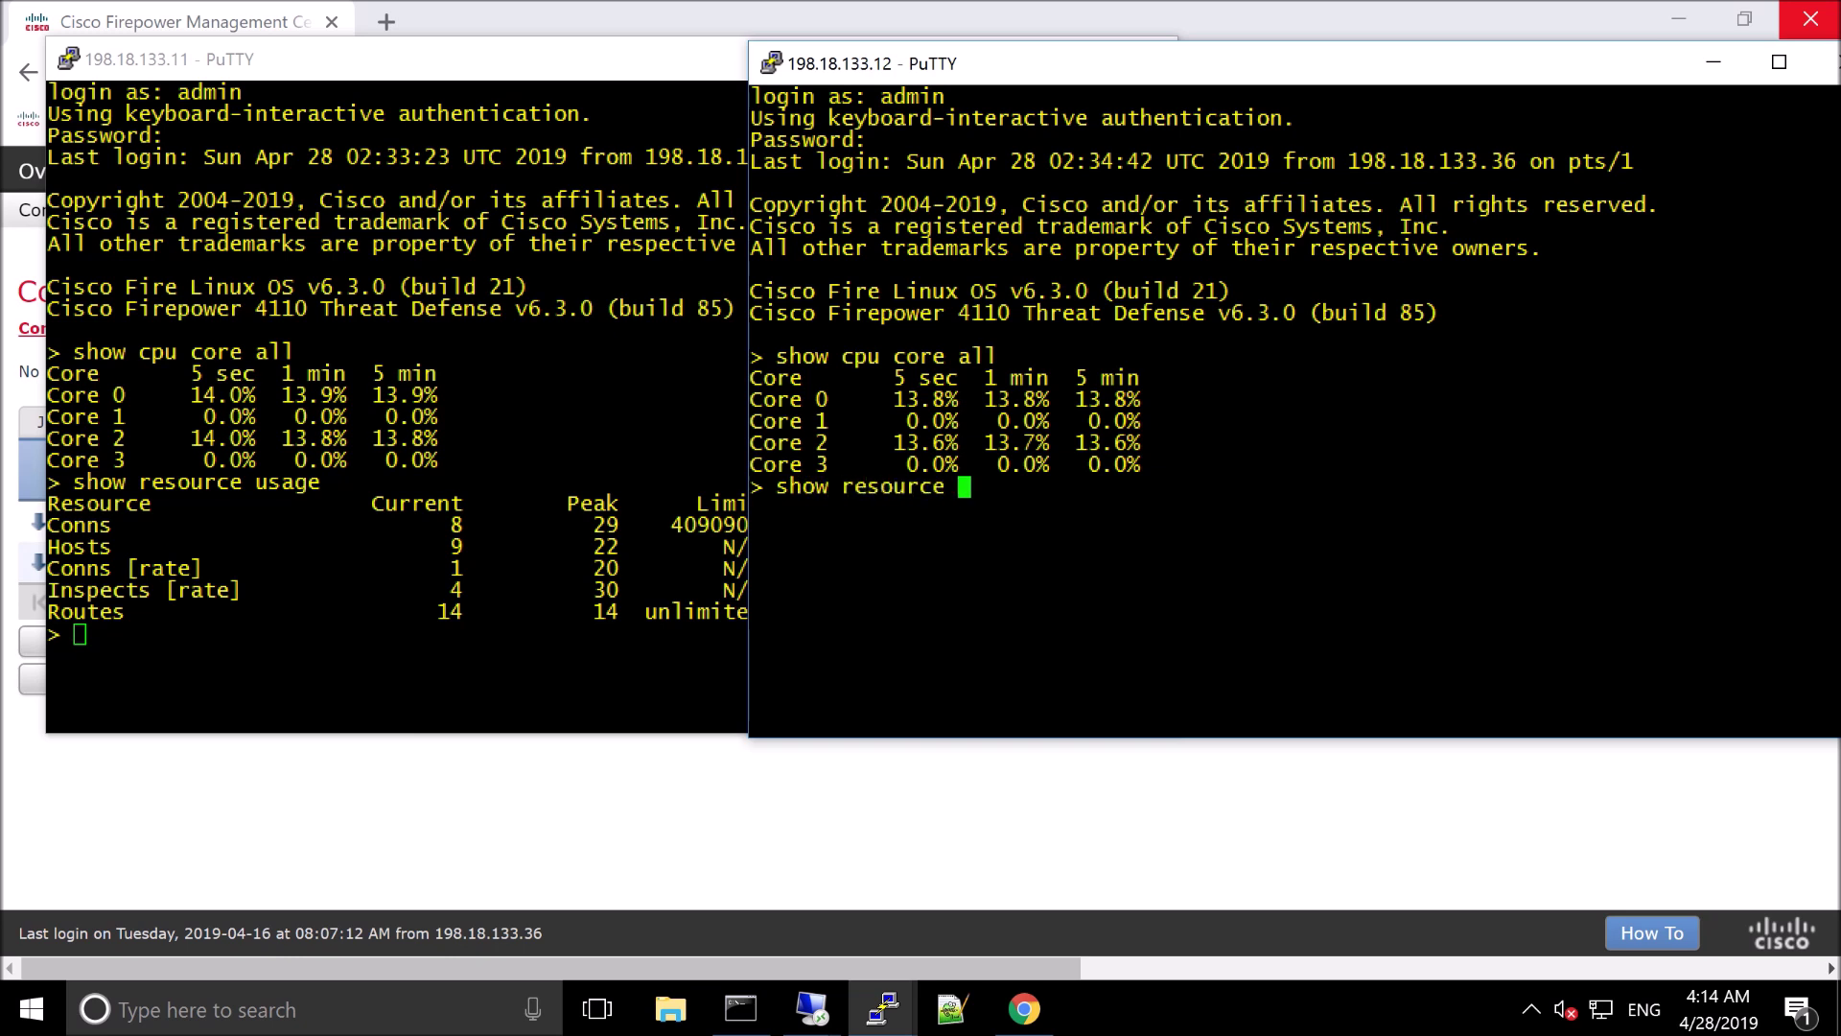
{"action": "type", "text": "usage"}
{"action": "key", "text": "Return"}
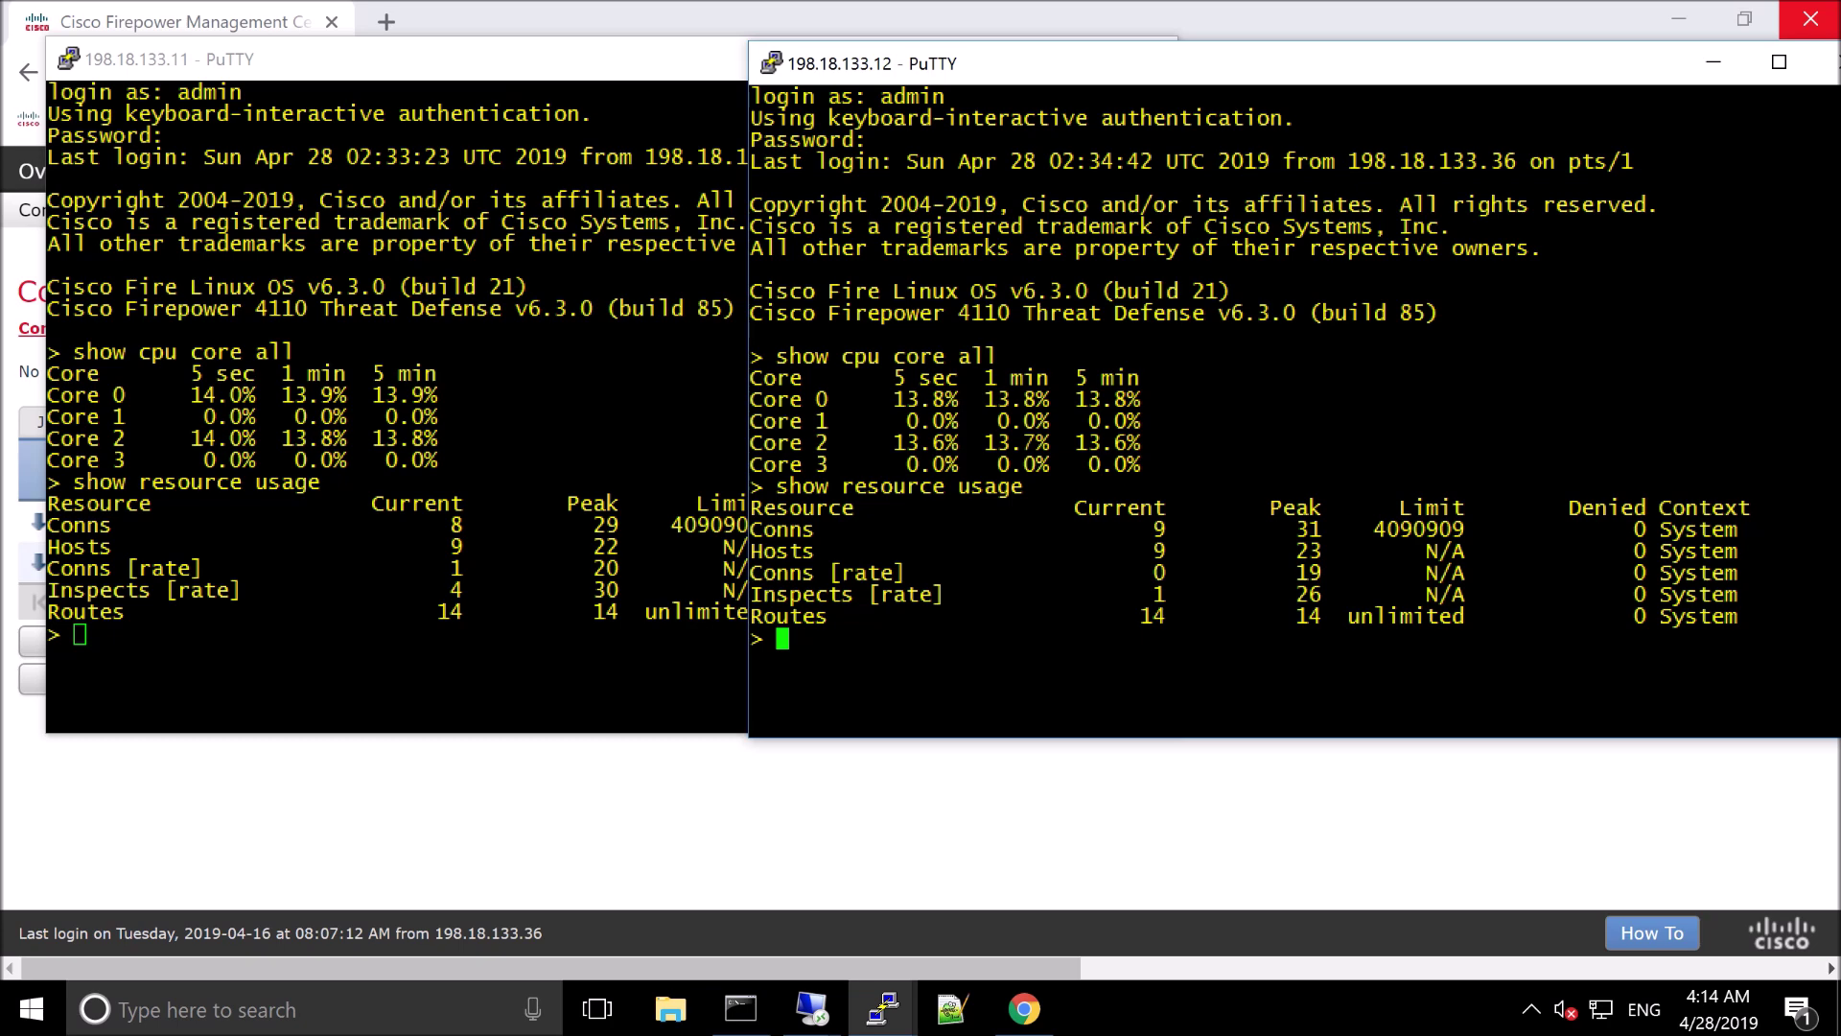
{"action": "key", "text": "alt+Tab"}
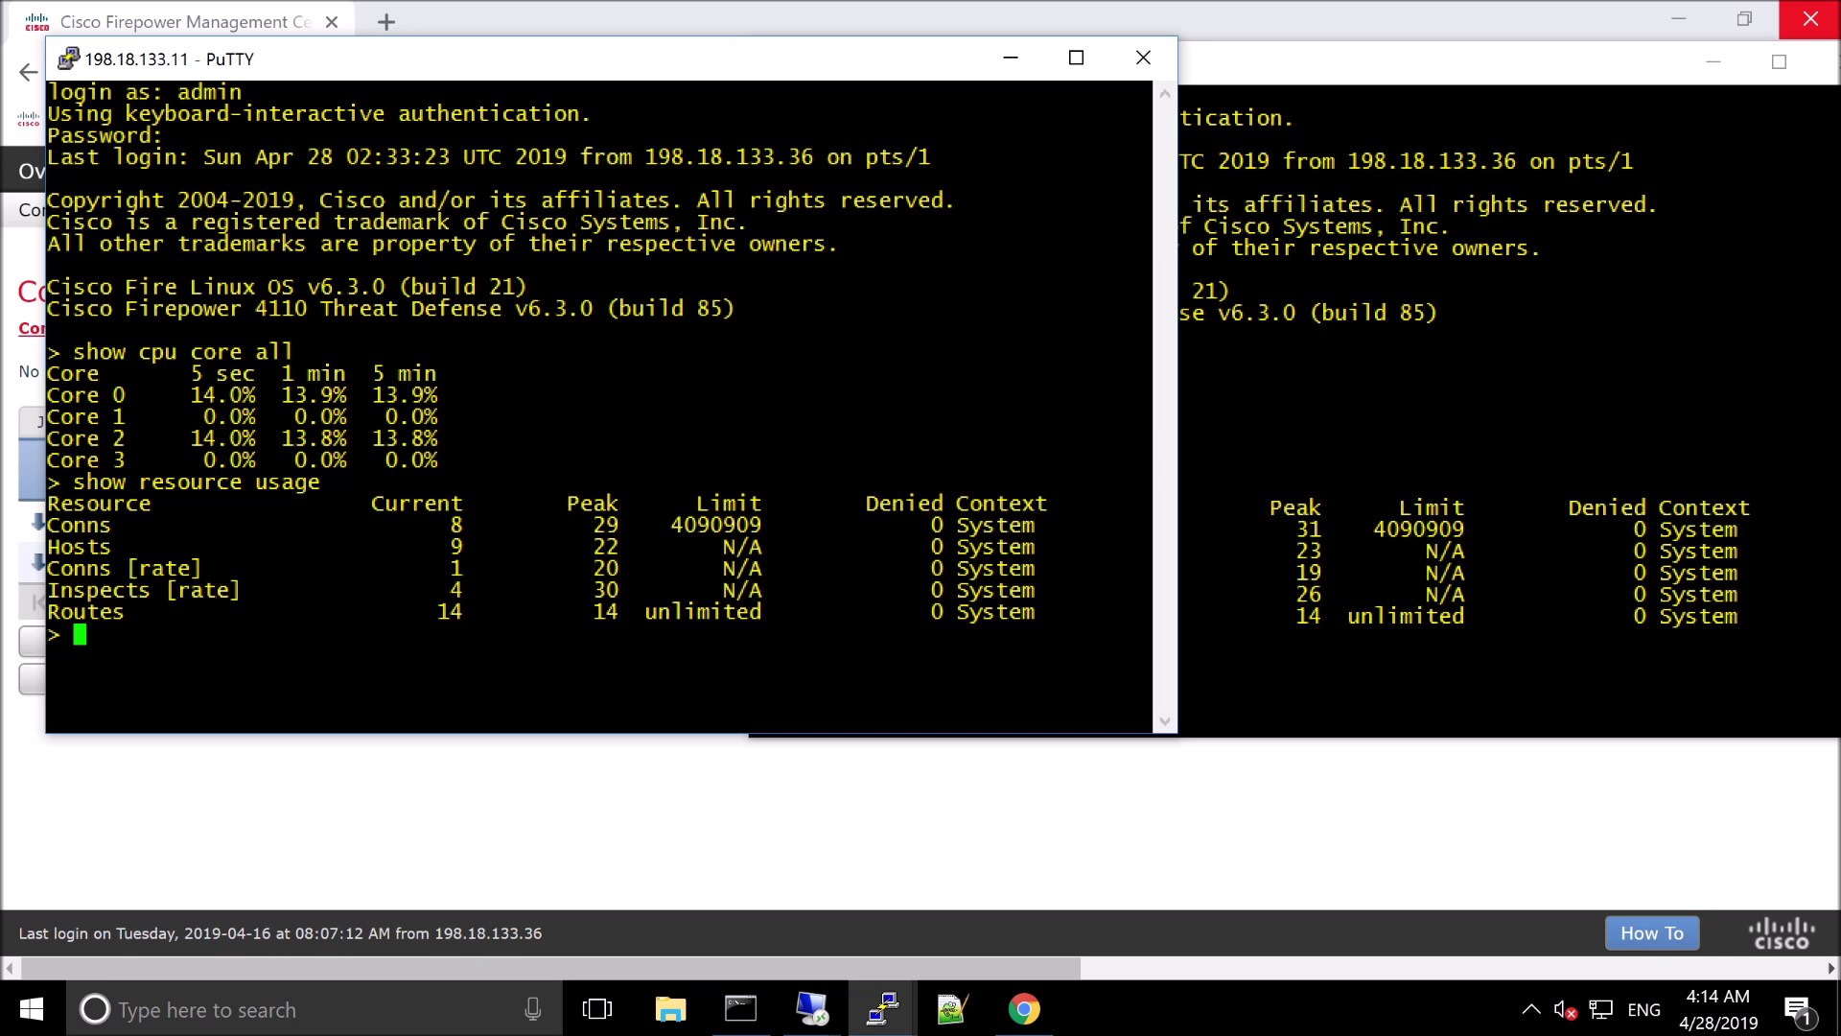
{"action": "type", "text": "shop"}
{"action": "key", "text": "BackSpace"}
{"action": "type", "text": "w asp inspect-dp "}
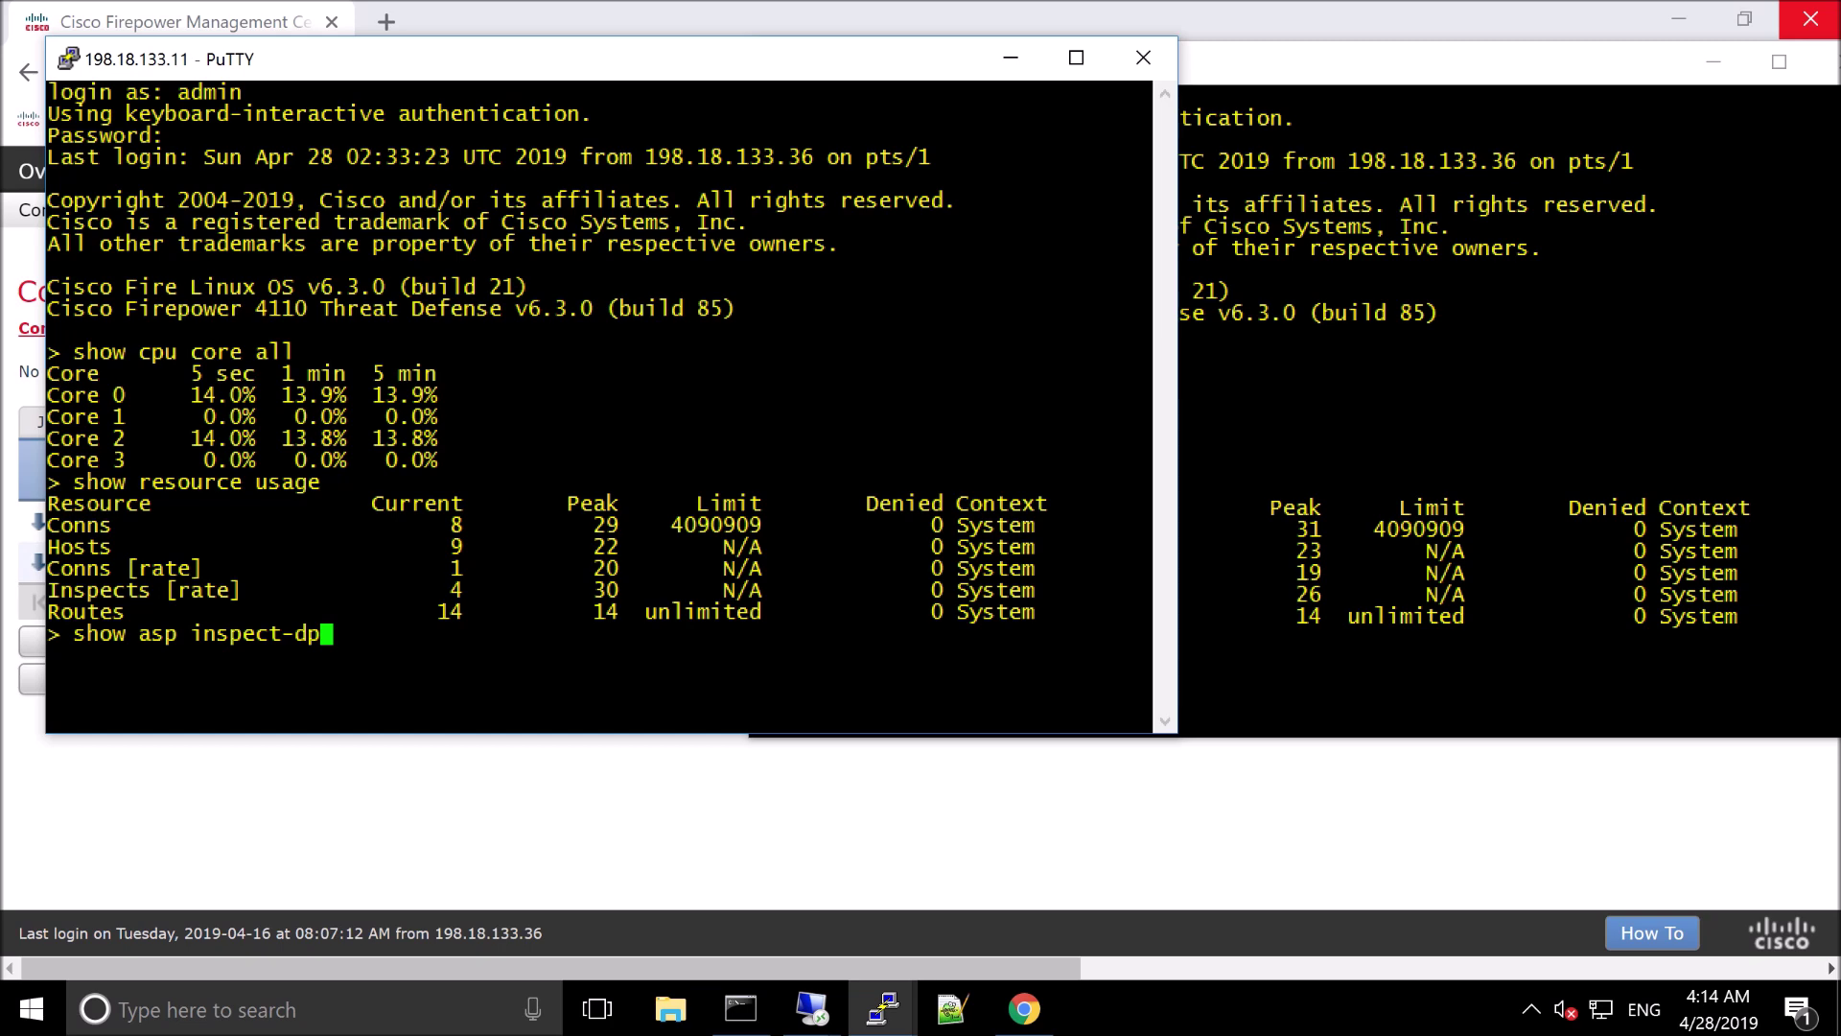
{"action": "type", "text": "sn"}
Run 'show asp inspect-dp snort' on the .11 FTD to list its Snort instance status
{"action": "key", "text": "question"}
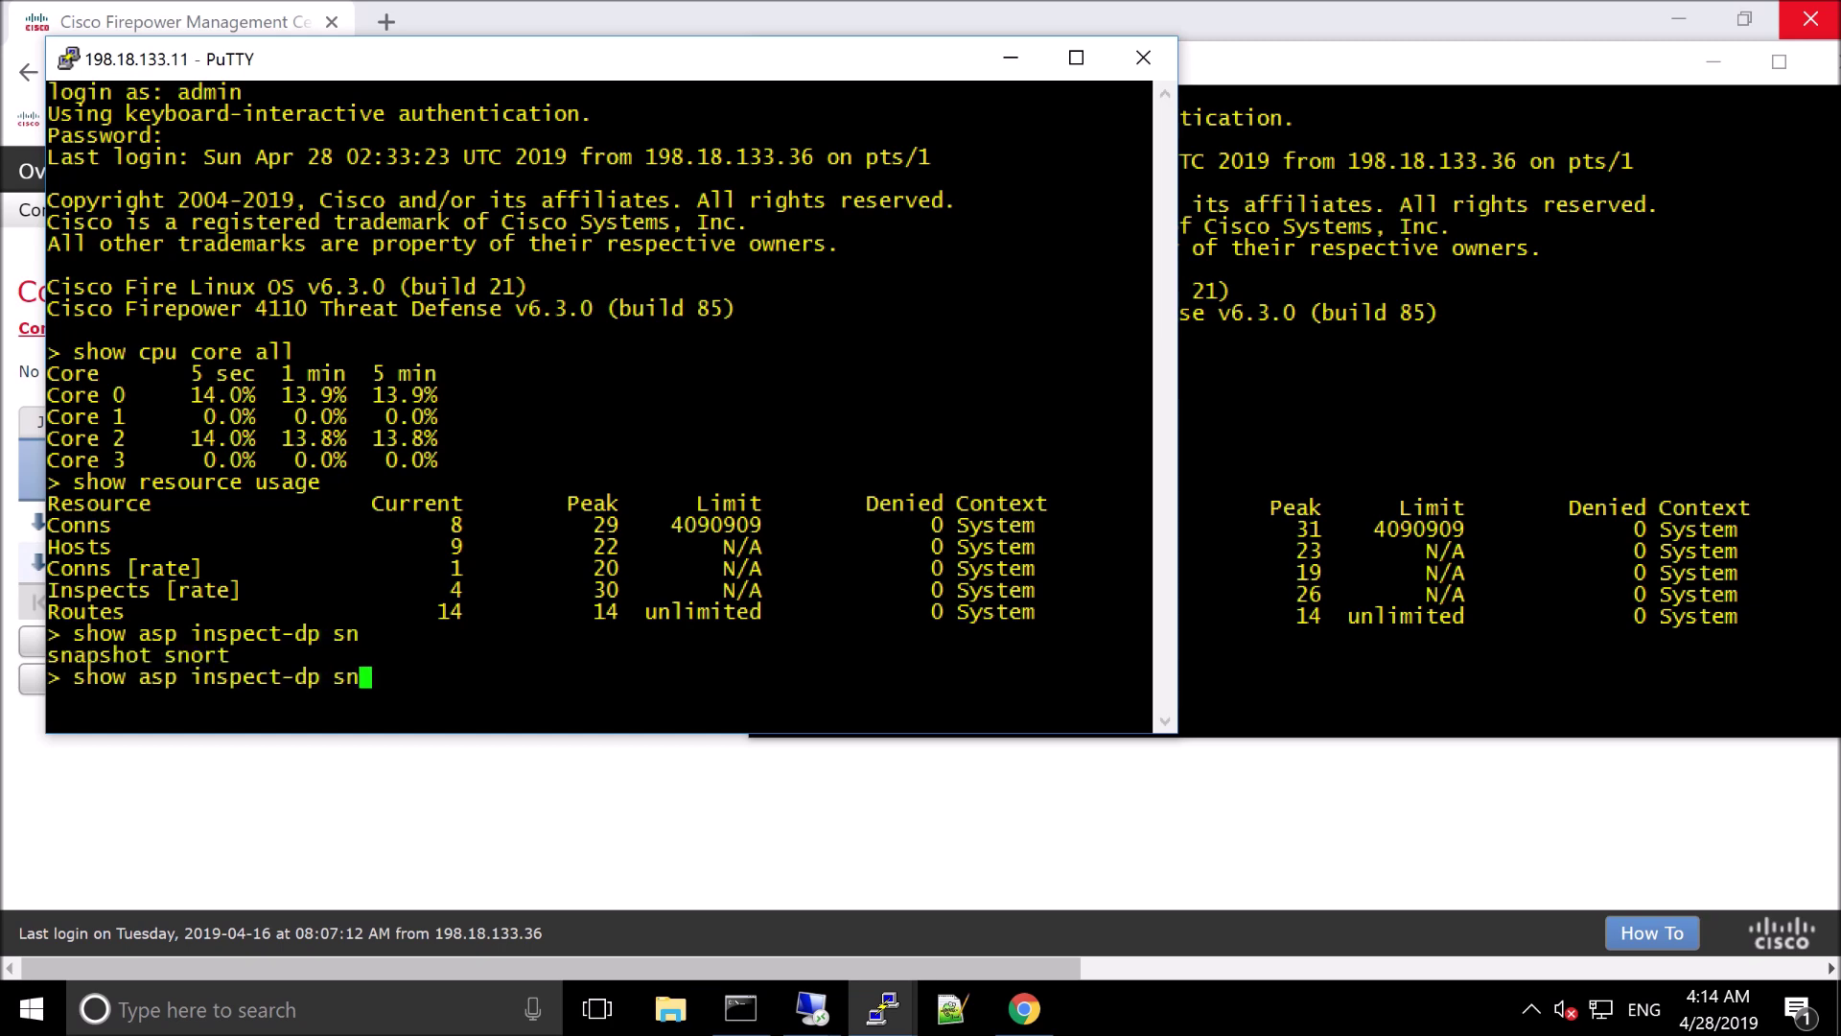
{"action": "type", "text": "ort"}
{"action": "key", "text": "Return"}
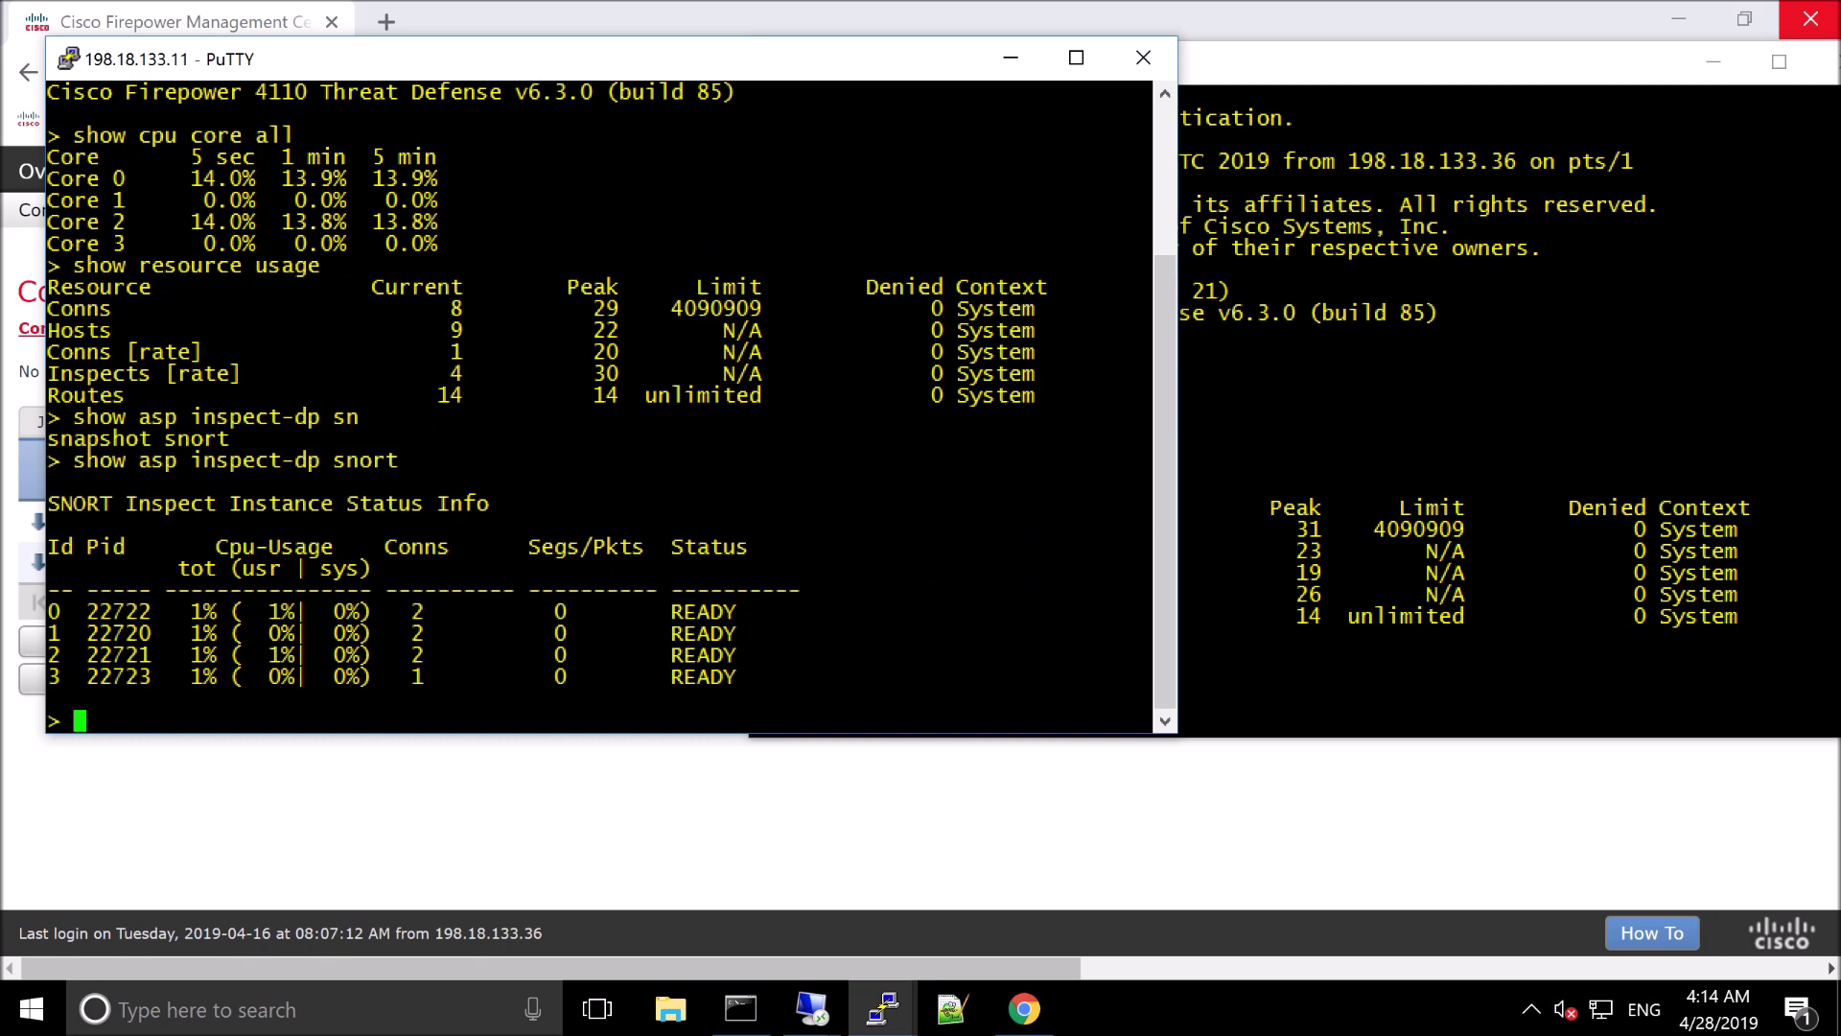
Run 'show asp inspect-dp snort' on the 198.18.133.12 FTD session as well
{"action": "key", "text": "alt+Tab"}
{"action": "type", "text": "show soap"}
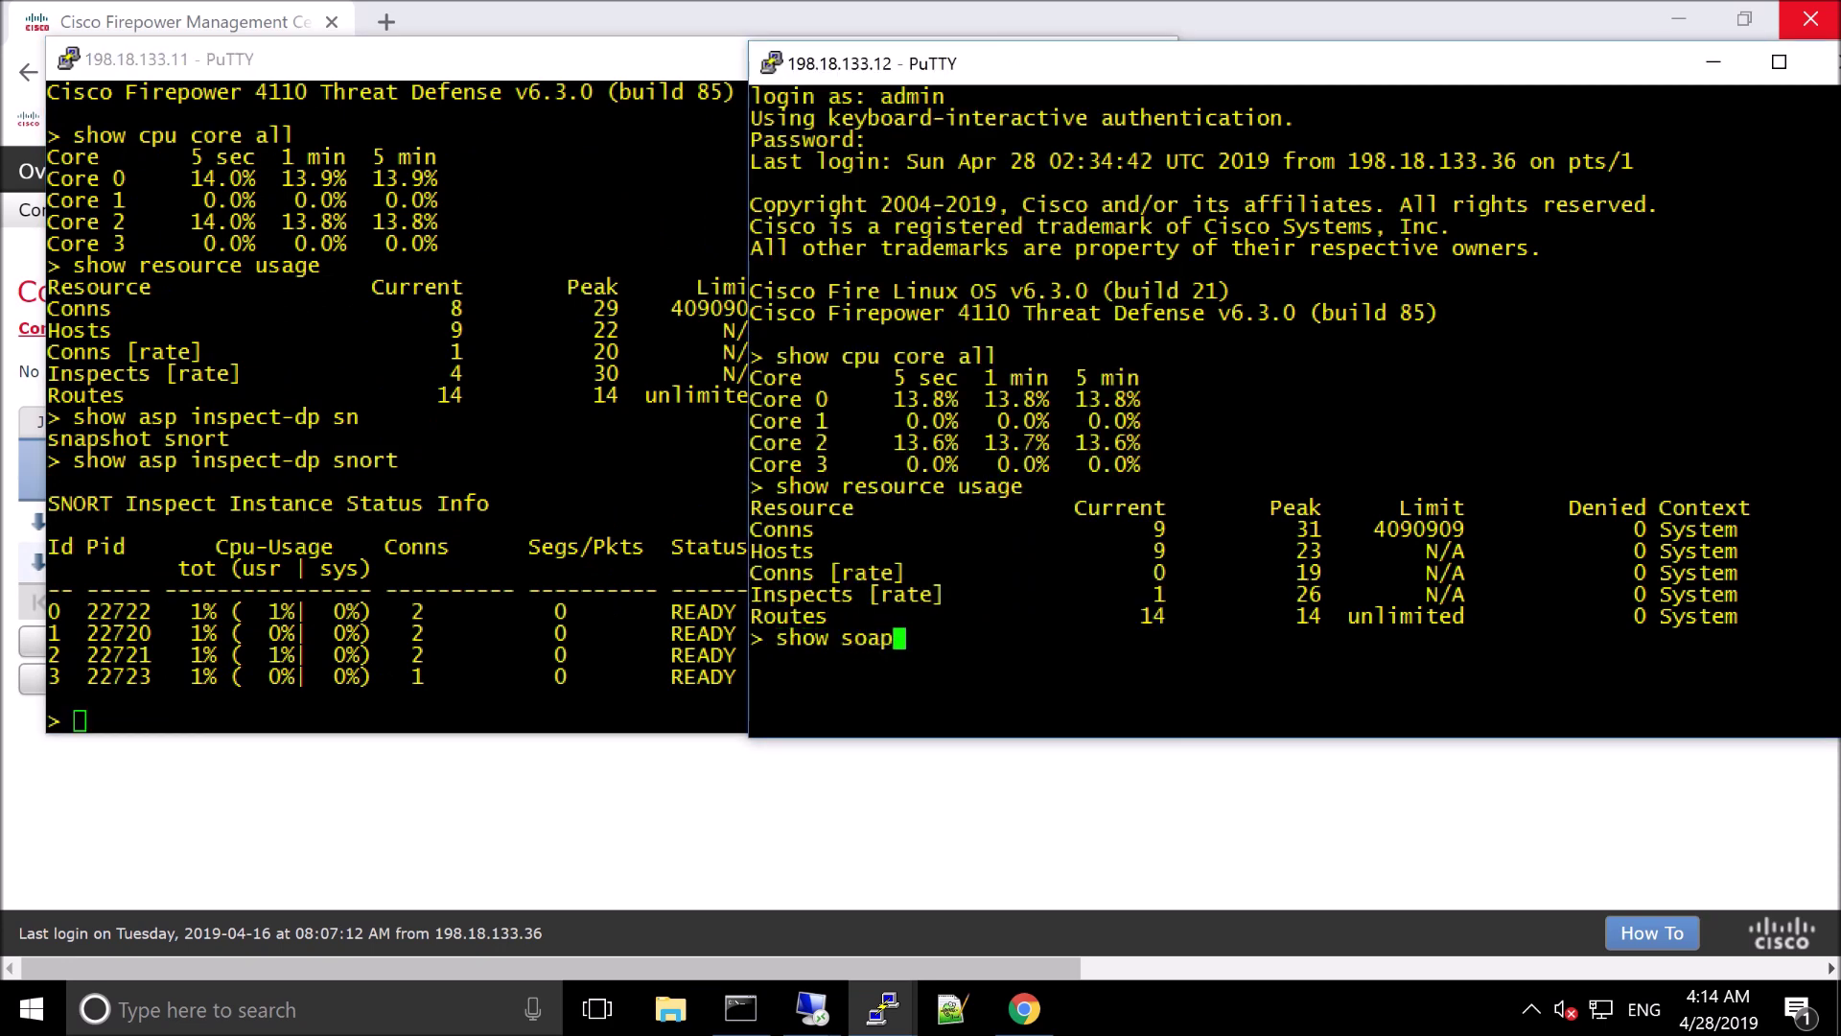
{"action": "key", "text": "BackSpace"}
{"action": "key", "text": "BackSpace"}
{"action": "key", "text": "BackSpace"}
{"action": "key", "text": "BackSpace"}
{"action": "key", "text": "BackSpace"}
{"action": "type", "text": "asp inspect-dp snort"}
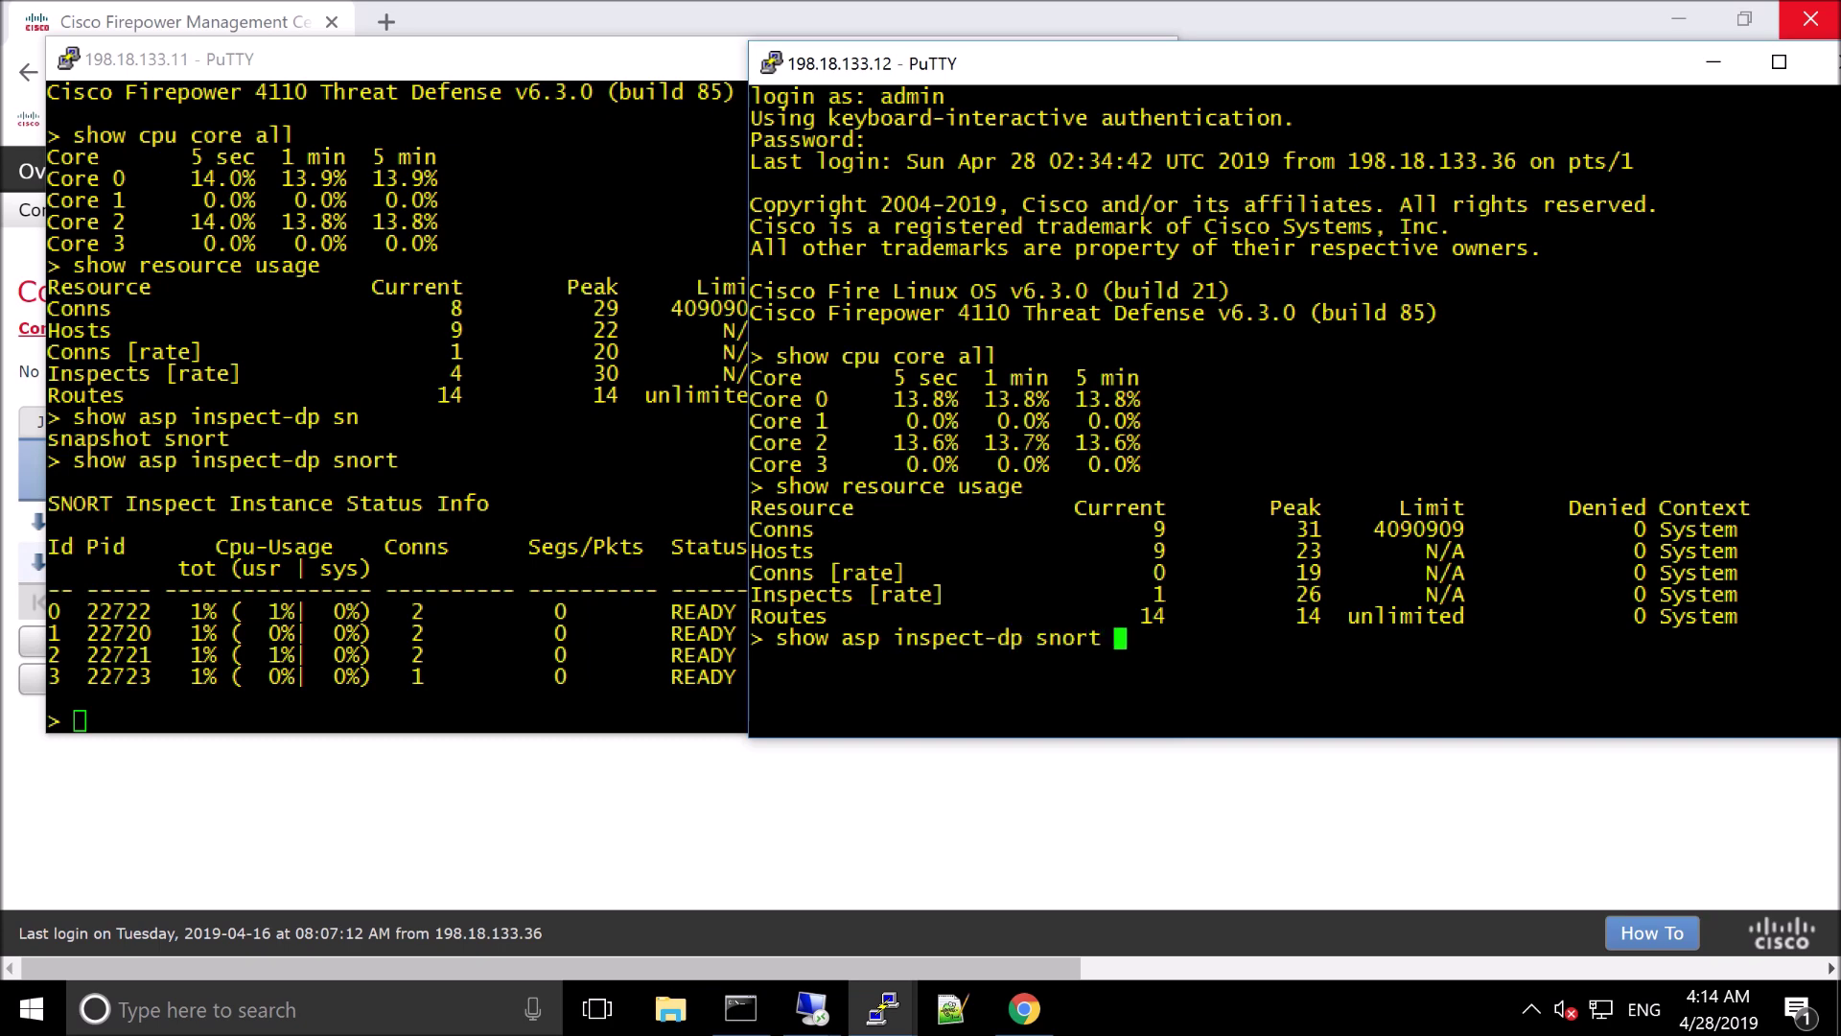
{"action": "key", "text": "Return"}
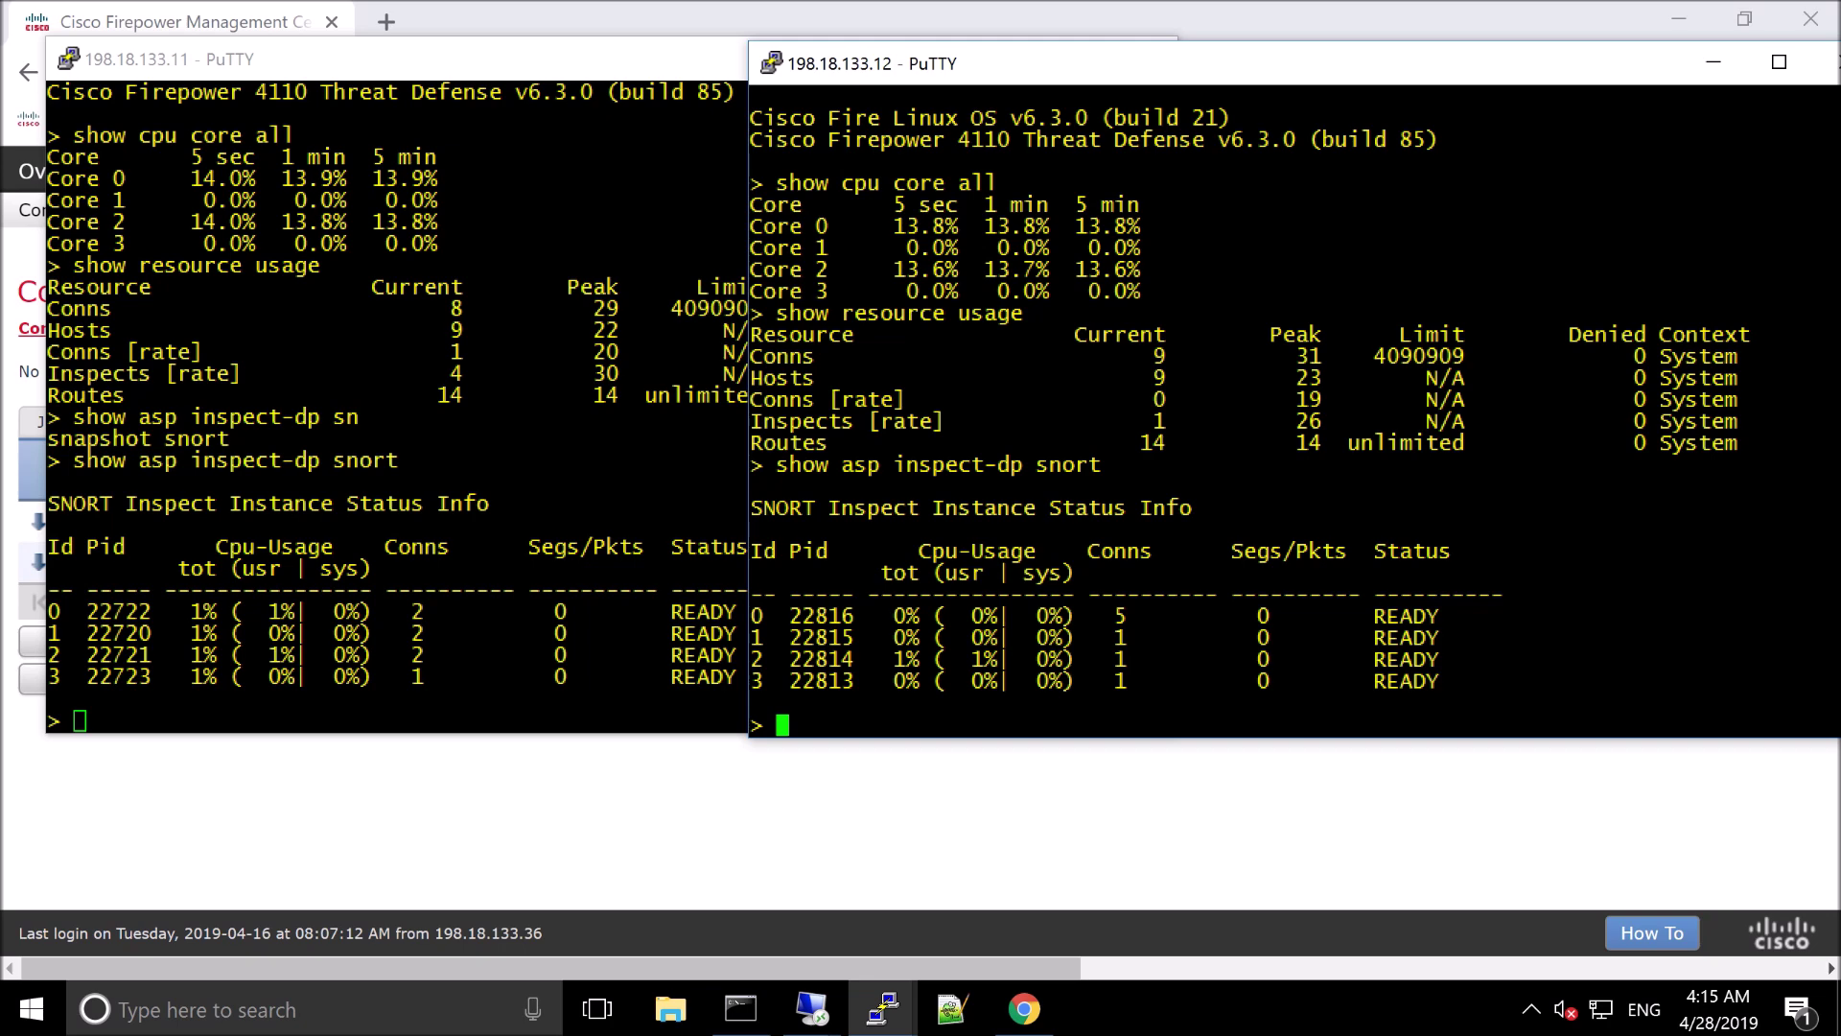
{"action": "left_click", "coordinate": [884, 1024]}
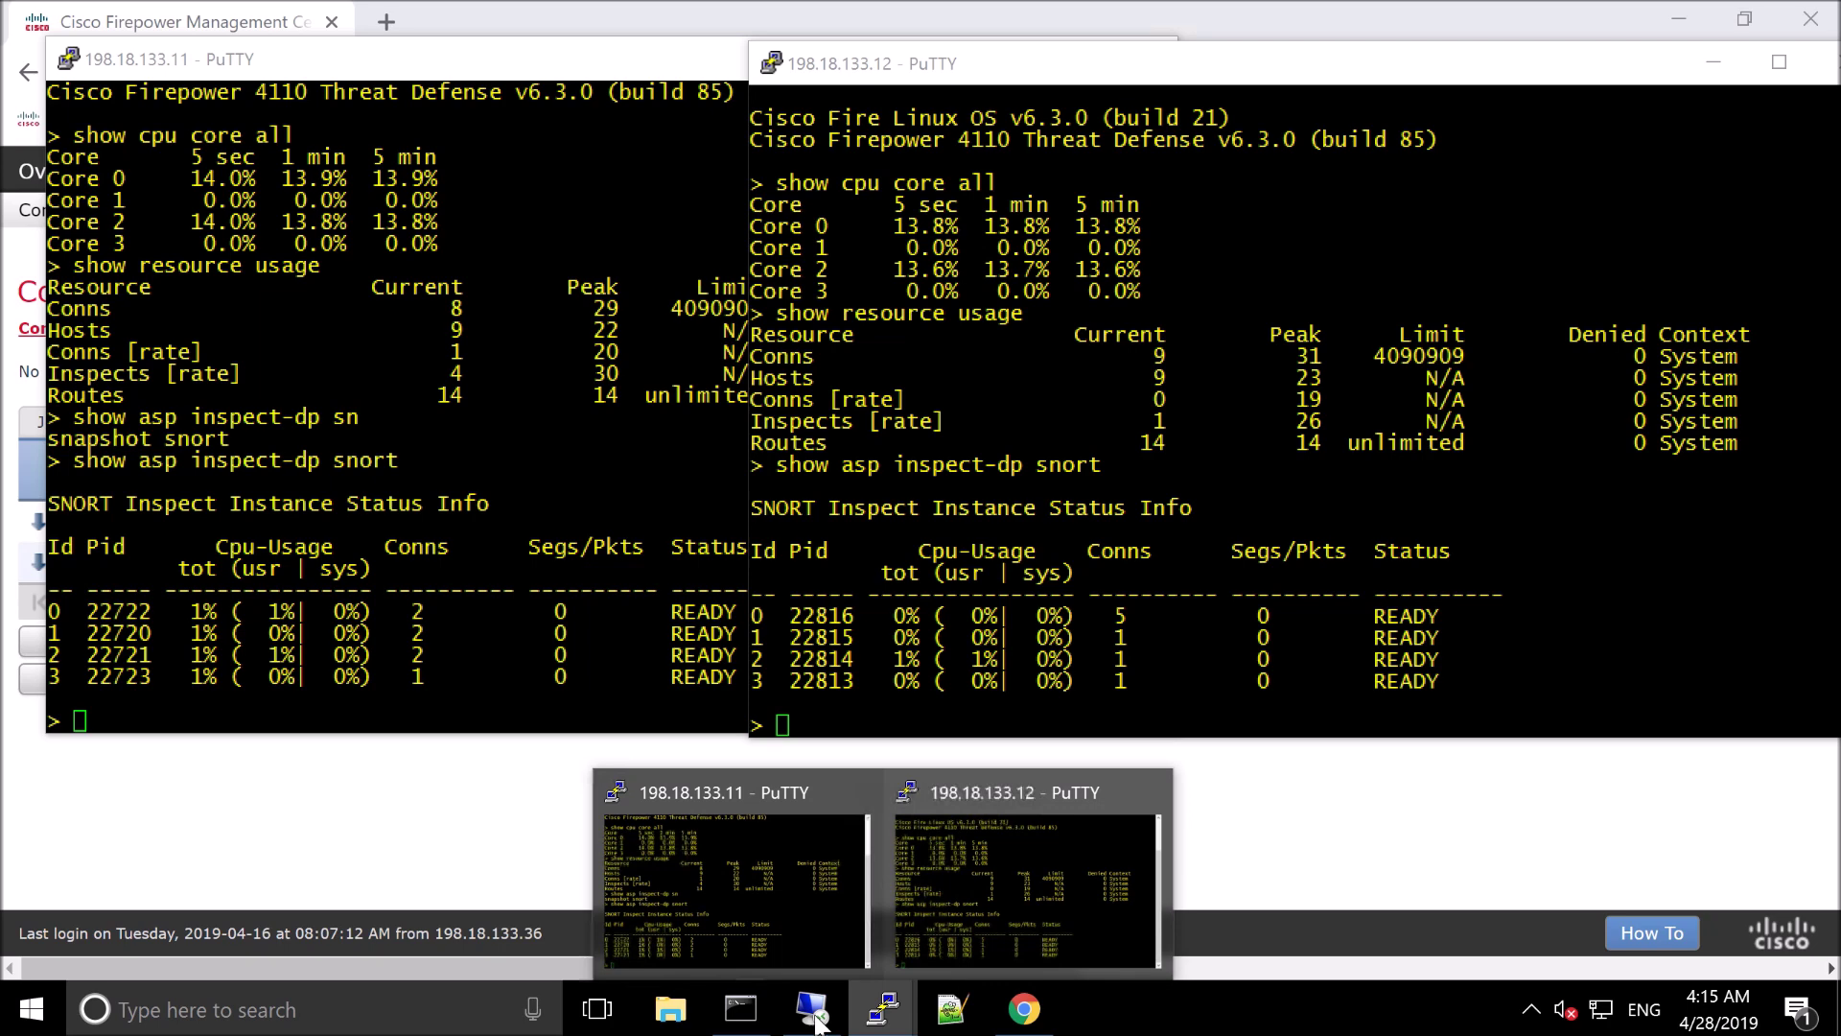
Switch to the Remote Desktop session at 198.19.10.36 and enter the tracert target 198.19.20.36
{"action": "mouse_move", "coordinate": [817, 1024]}
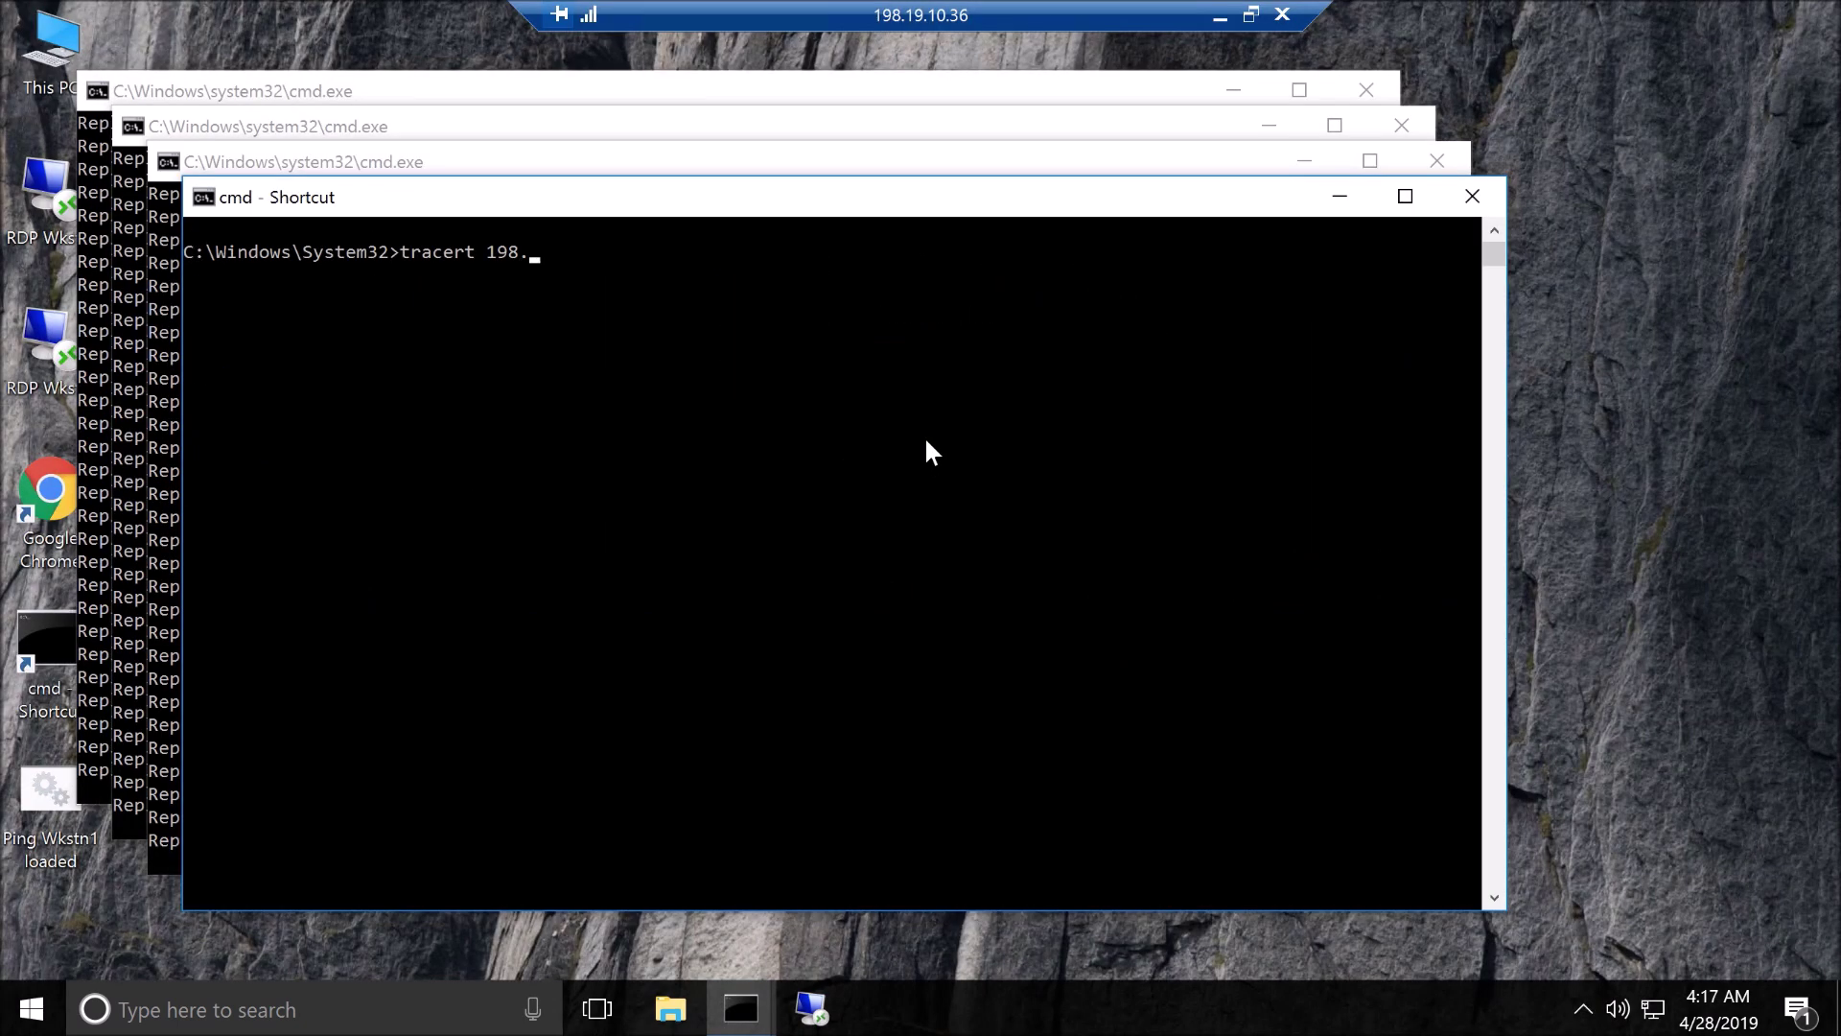
{"action": "type", "text": "198.19.20.36"}
Run tracert 198.19.20.36 on the remote workstation
{"action": "key", "text": "Return"}
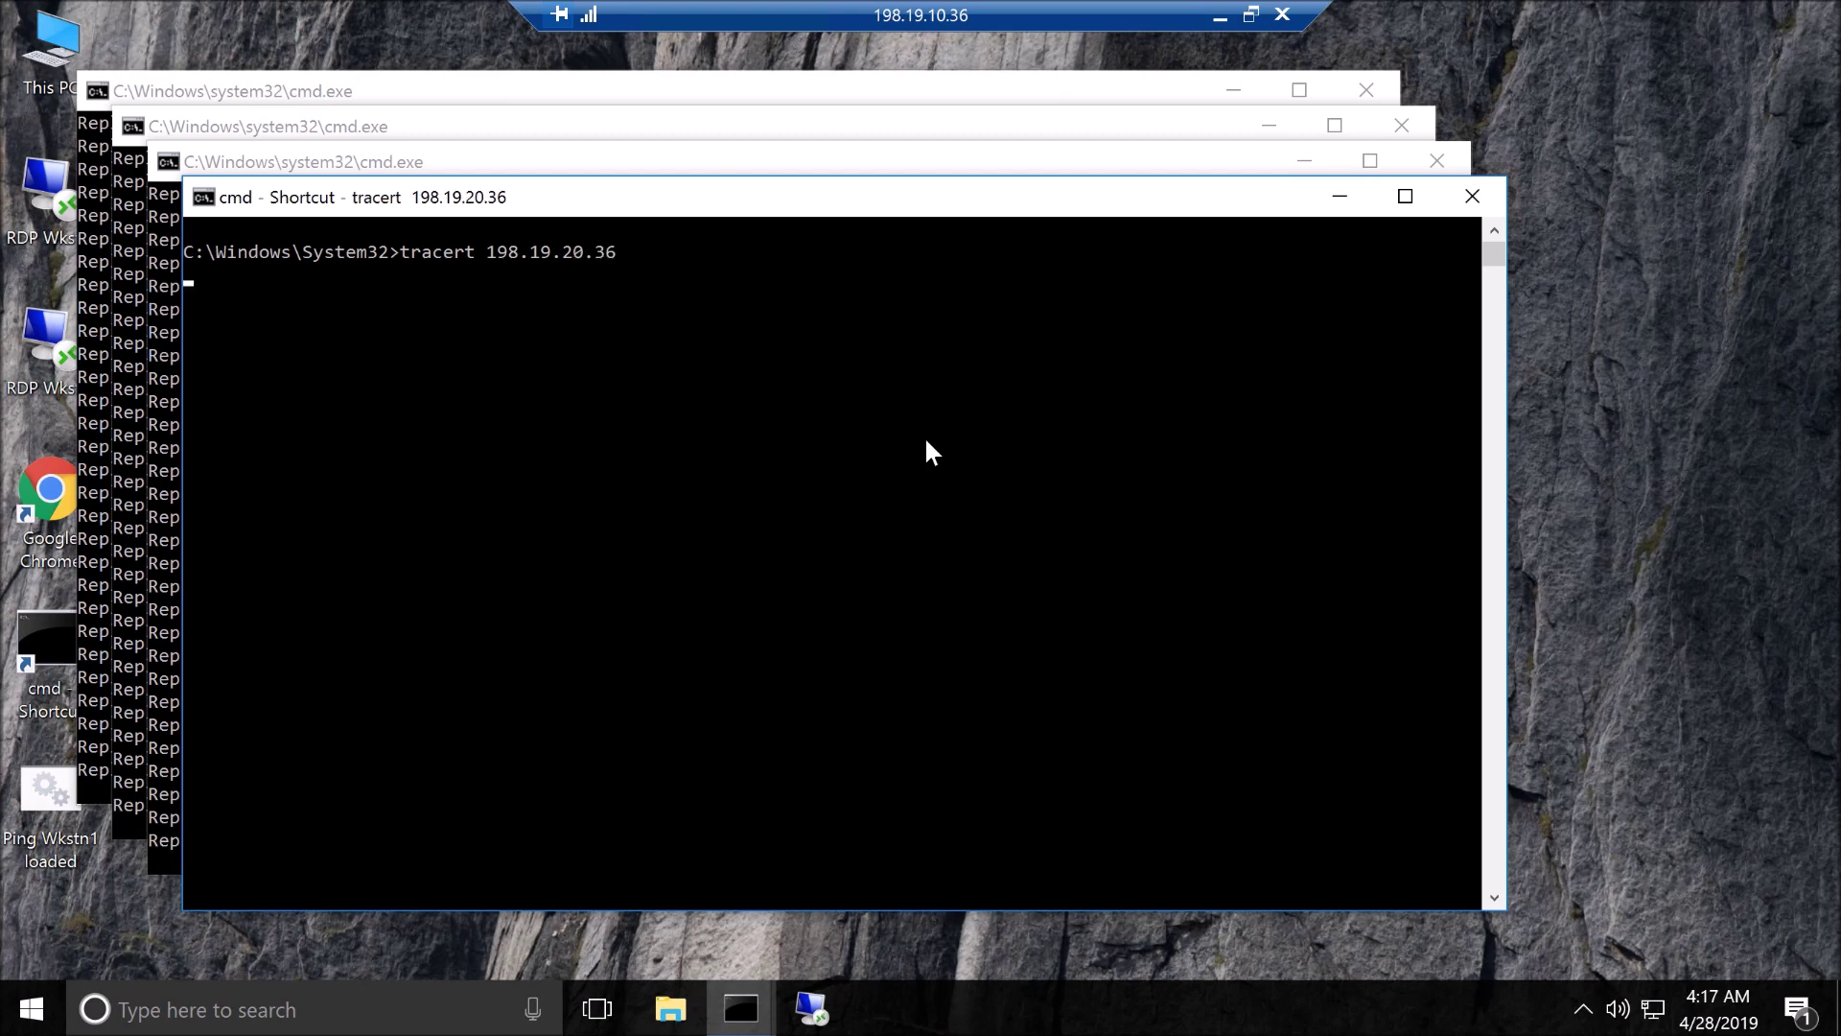